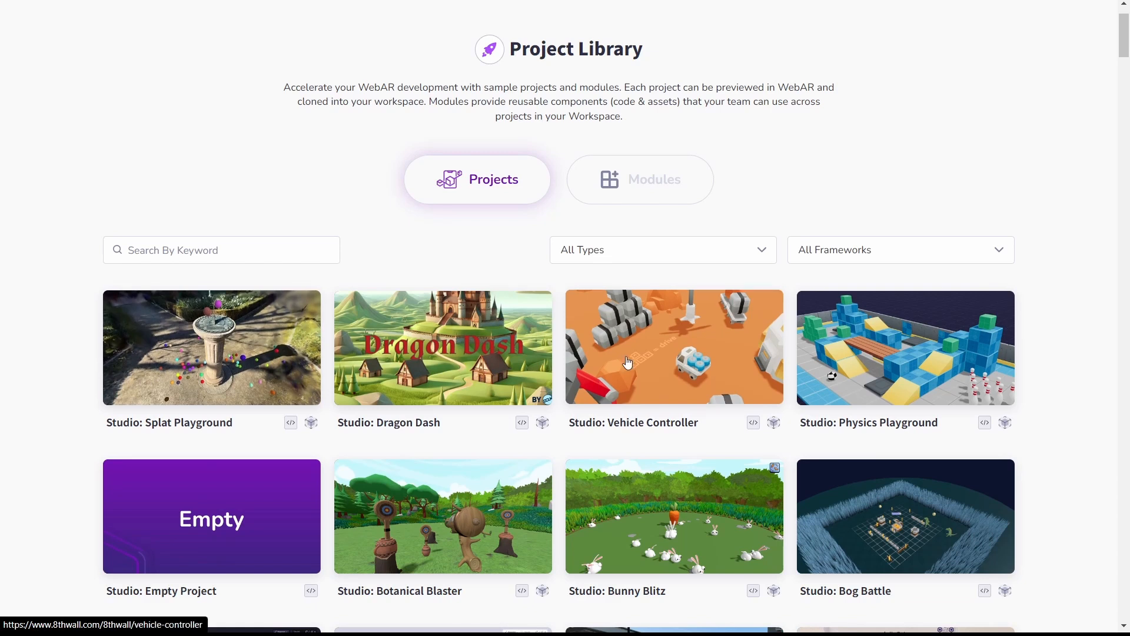
Step: Open the "Studio: Face Effects" sample from the Project Library and review its project page
scroll(816, 375, "down", 3)
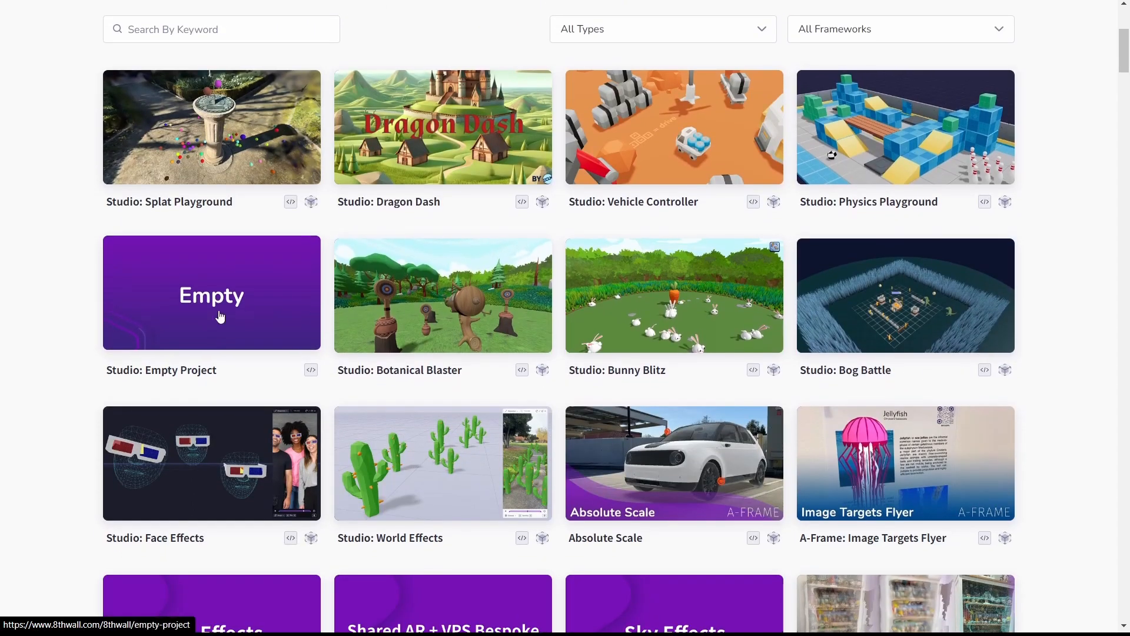
left_click(166, 471)
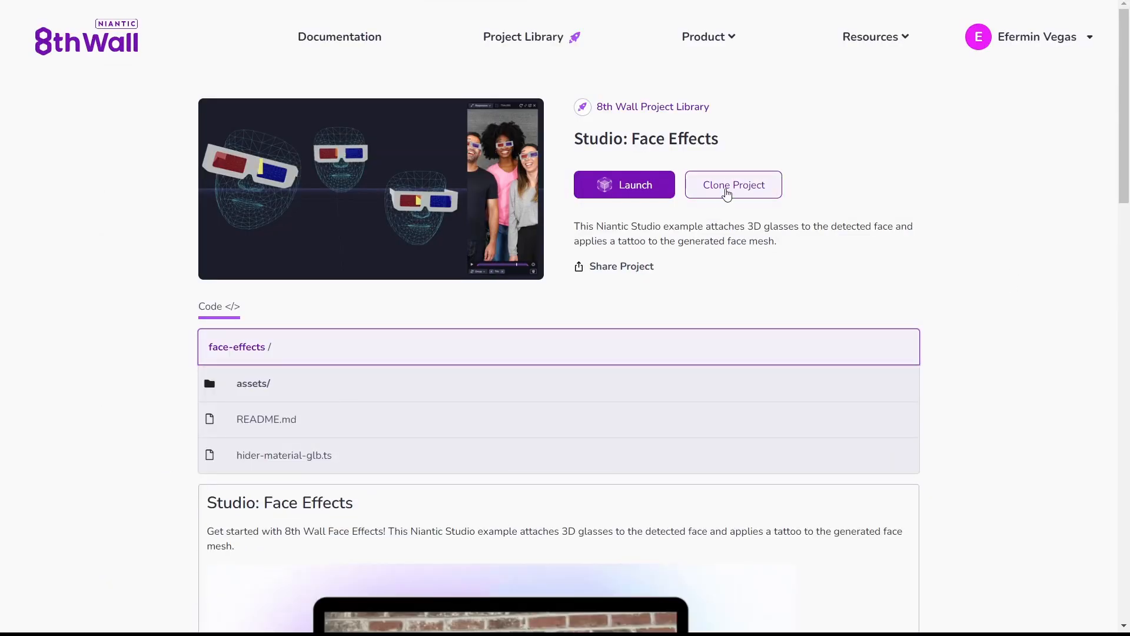
scroll(890, 411, "down", 10)
scroll(1069, 396, "down", 3)
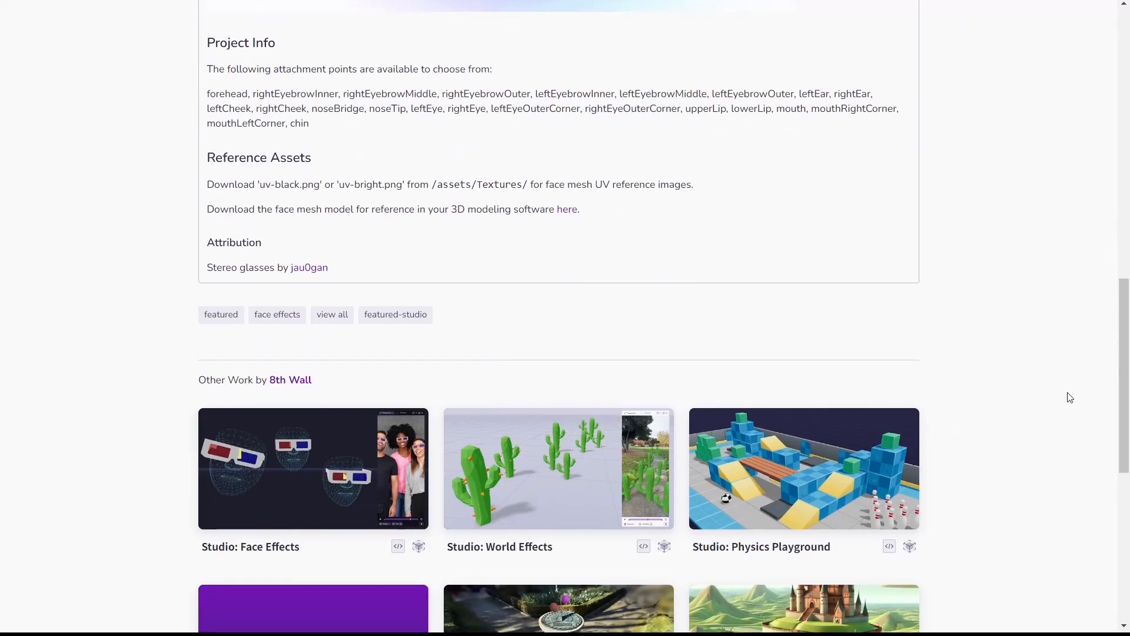
scroll(1107, 376, "down", 5)
scroll(1127, 468, "up", 15)
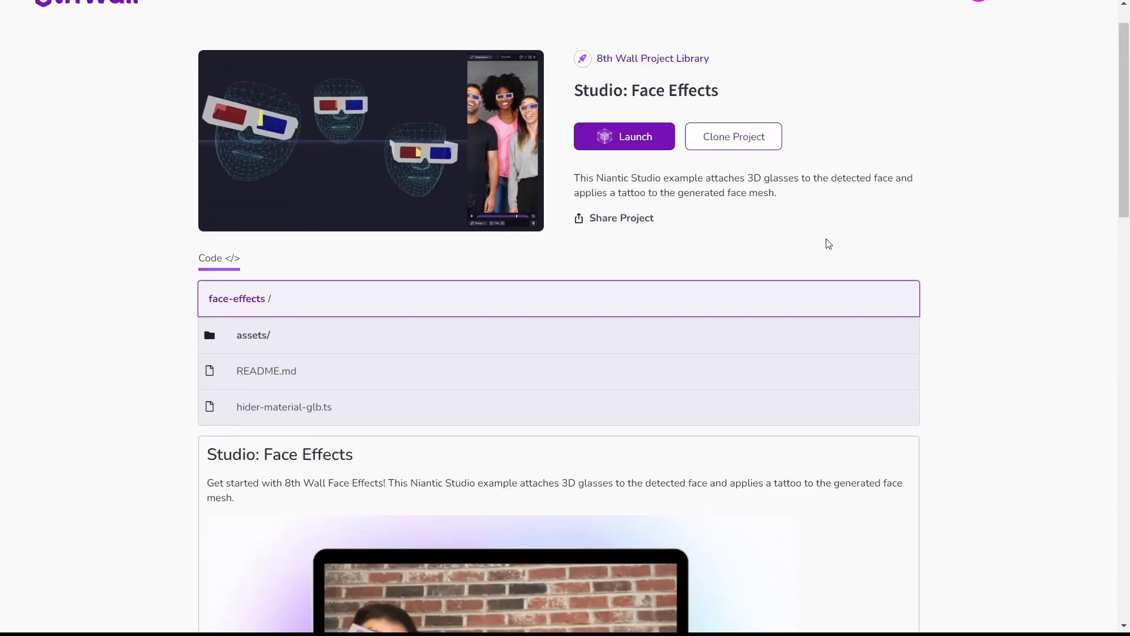
Step: Clone the Face Effects sample with project name face-ejemplo and project title faceejemplo
left_click(732, 134)
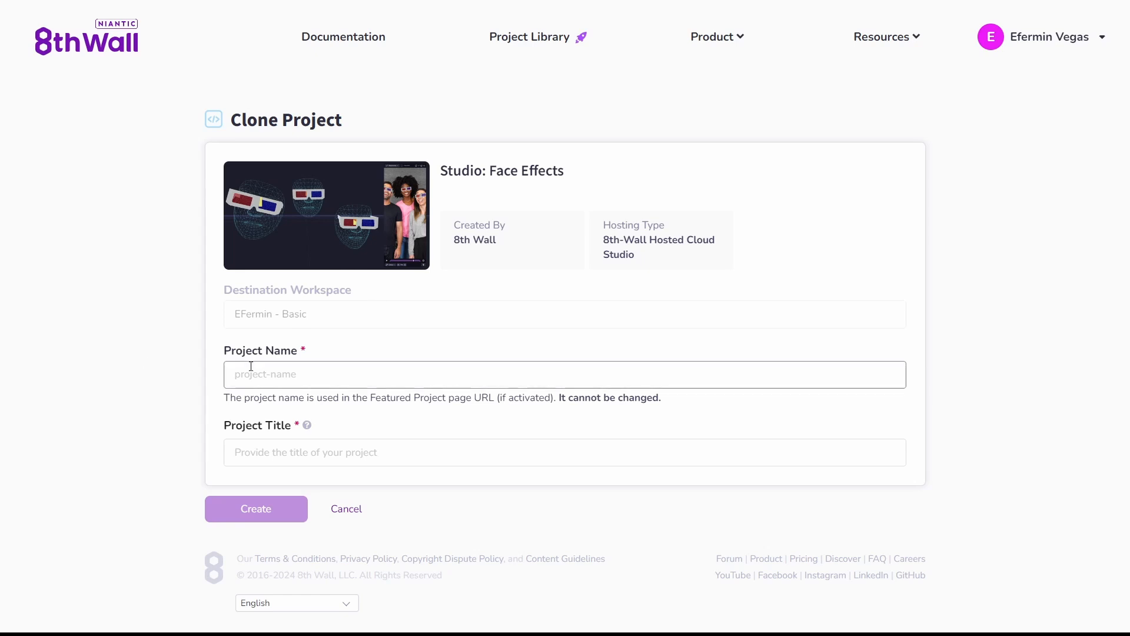
left_click(290, 379)
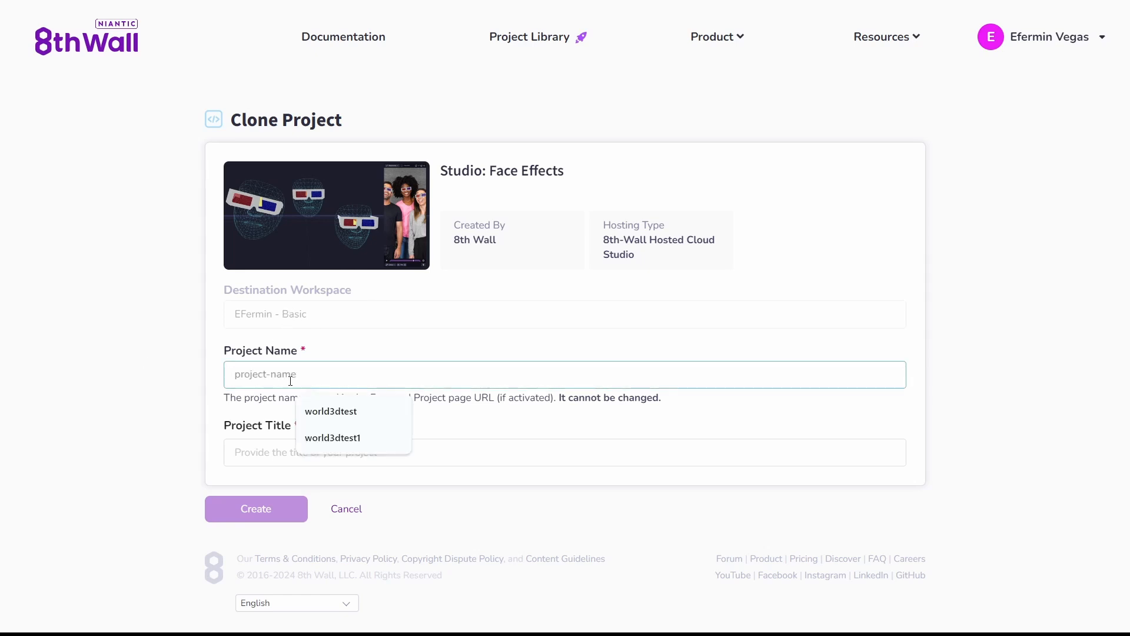
type("face-ejemplo")
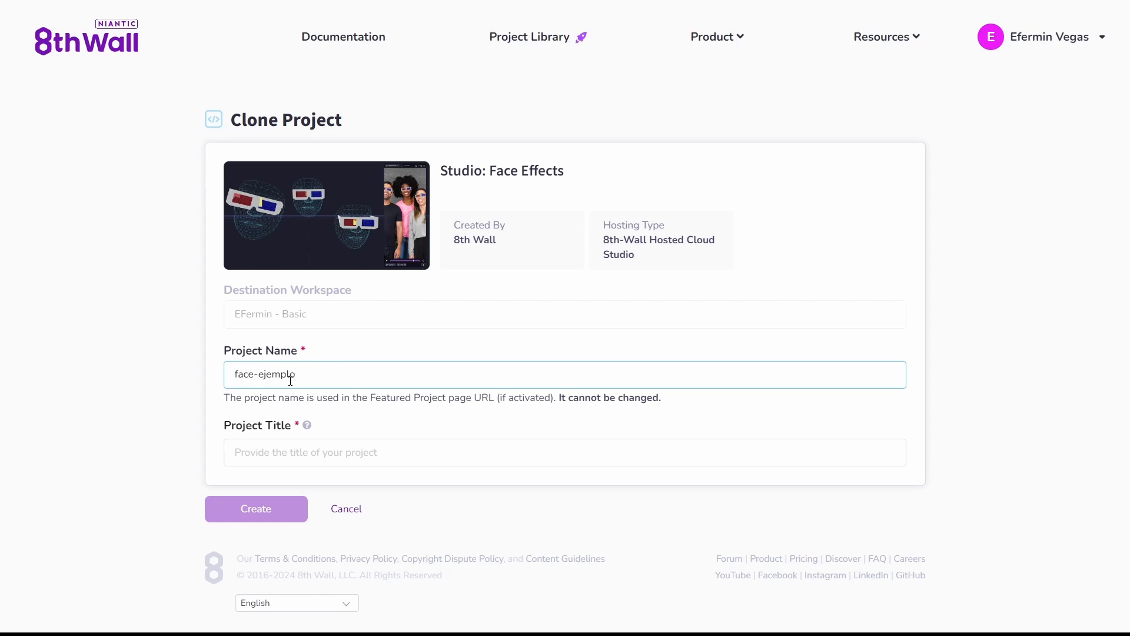
left_click(271, 455)
type("faceejemplo")
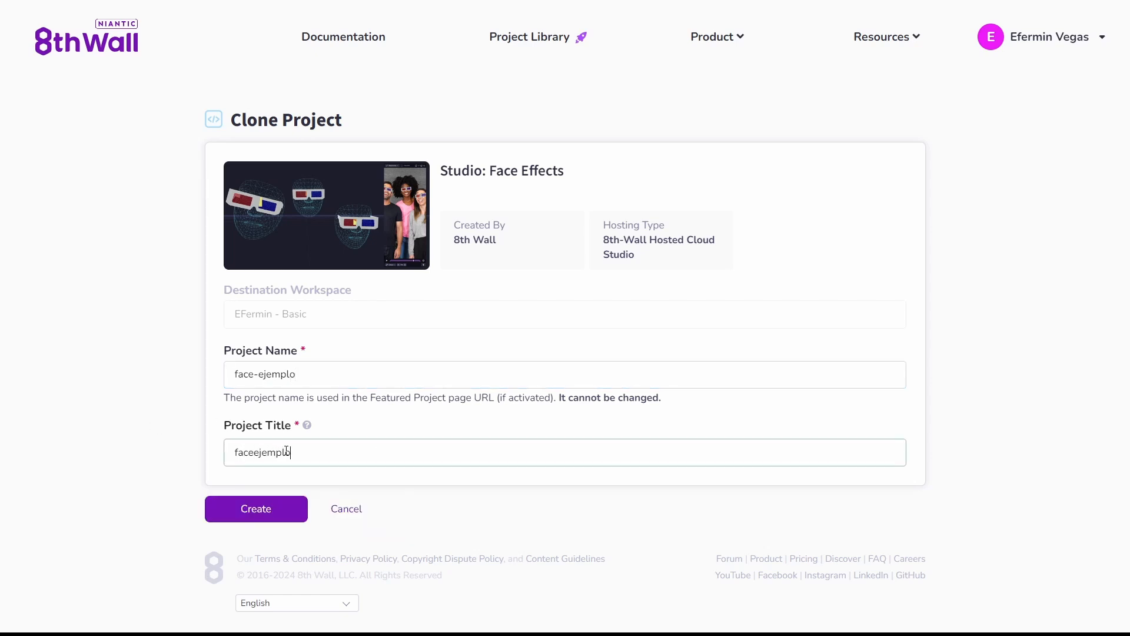
left_click(224, 513)
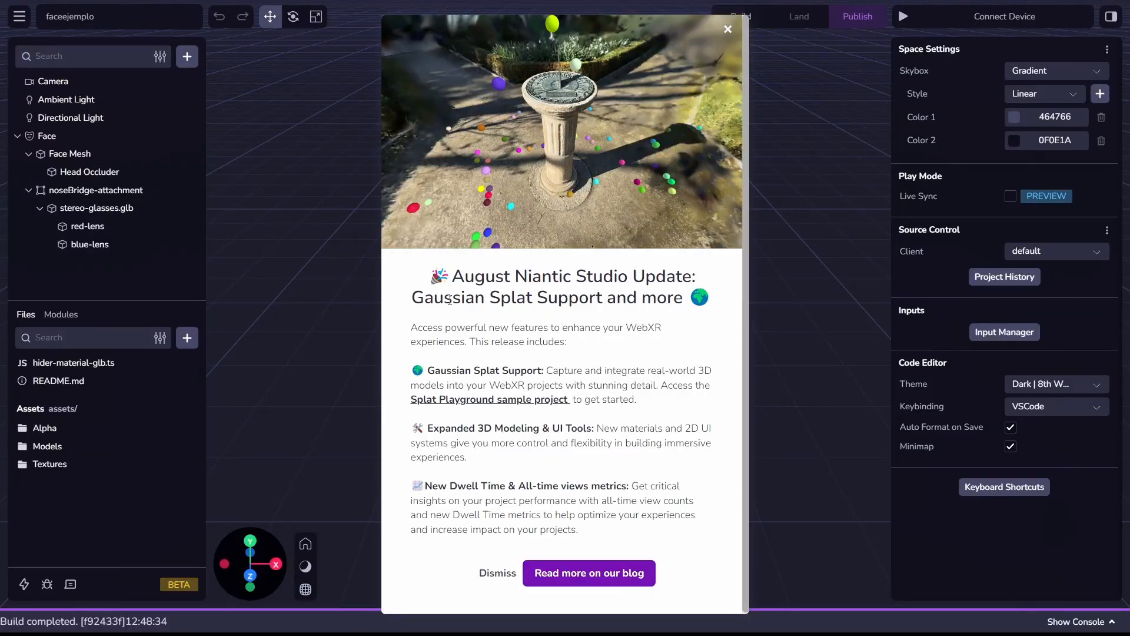
Step: Examine the head model, face mesh and stereo glasses from the front in the 3D view
left_click_drag(445, 298, 578, 297)
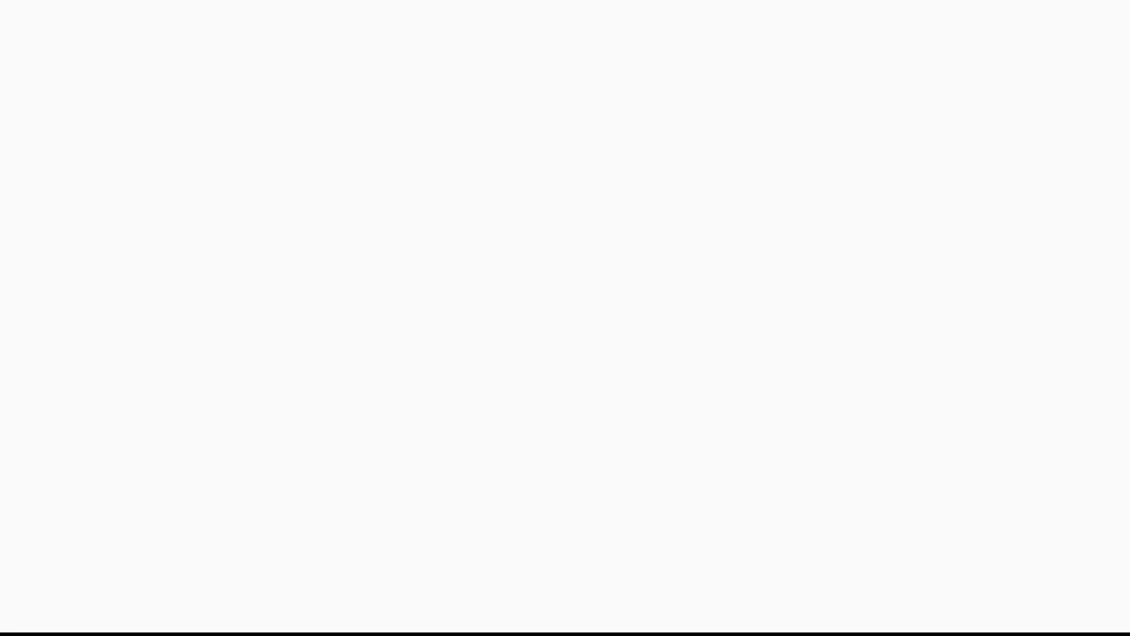
scroll(491, 221, "up", 8)
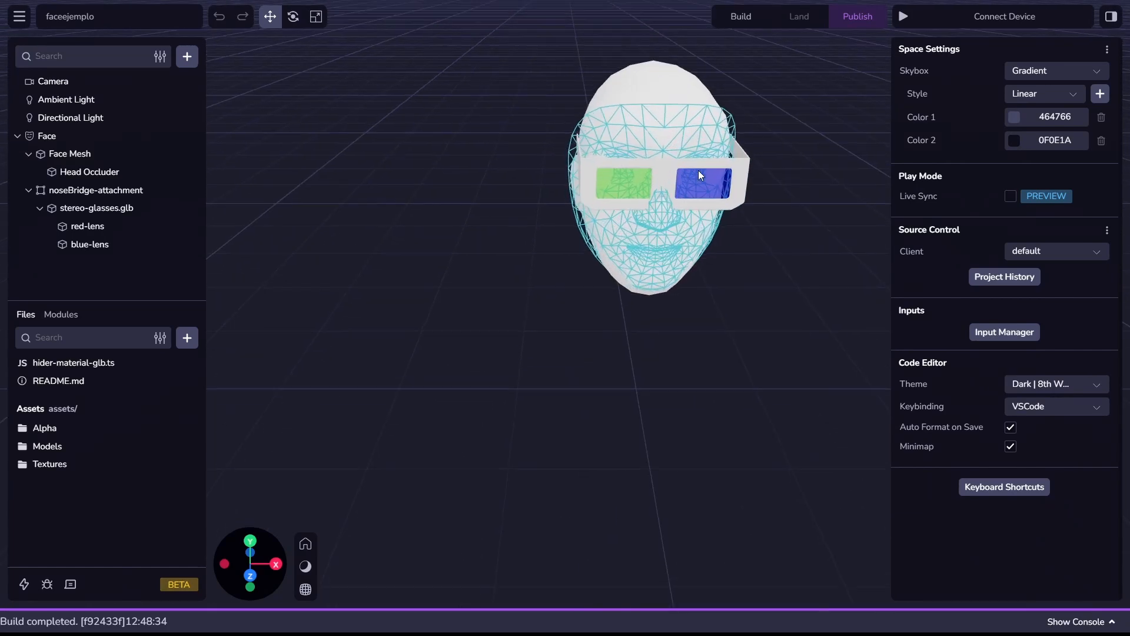
right_click_drag(718, 230, 705, 324)
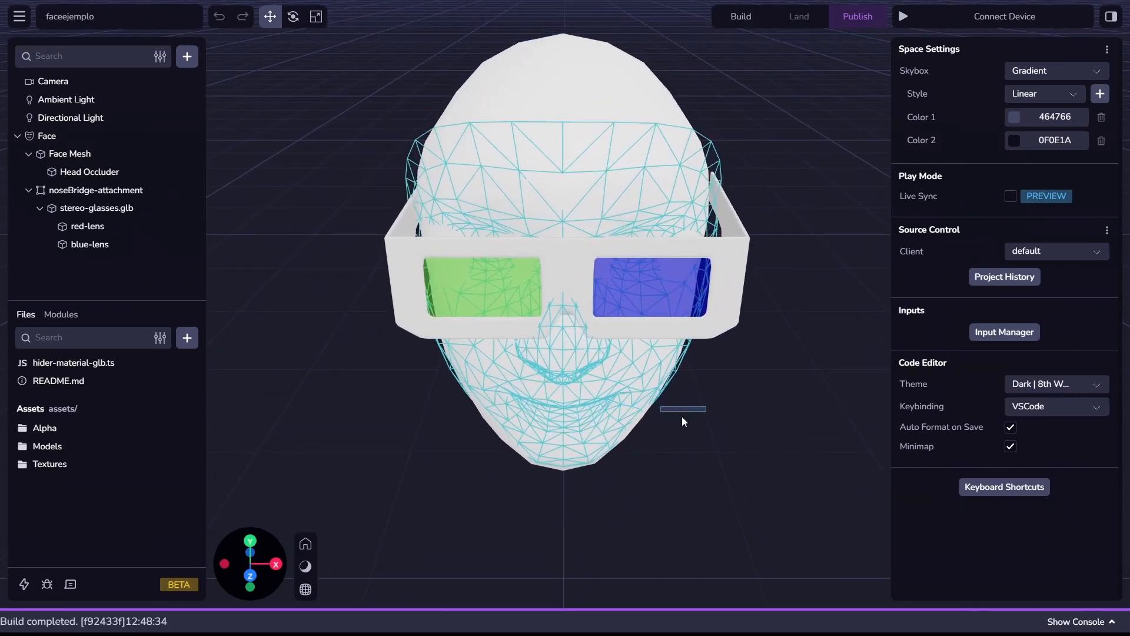
left_click(677, 413)
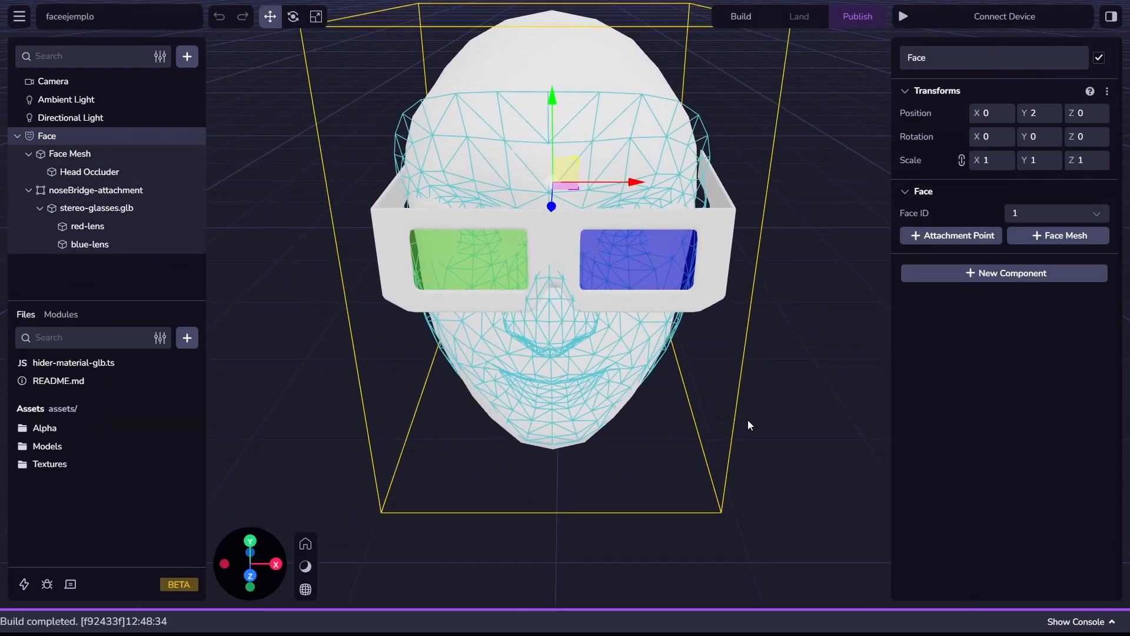
Step: Review the Camera object's settings, including the phone AR mode, the camera type choices and the Max Detections choices
left_click(55, 82)
scroll(638, 377, "down", 5)
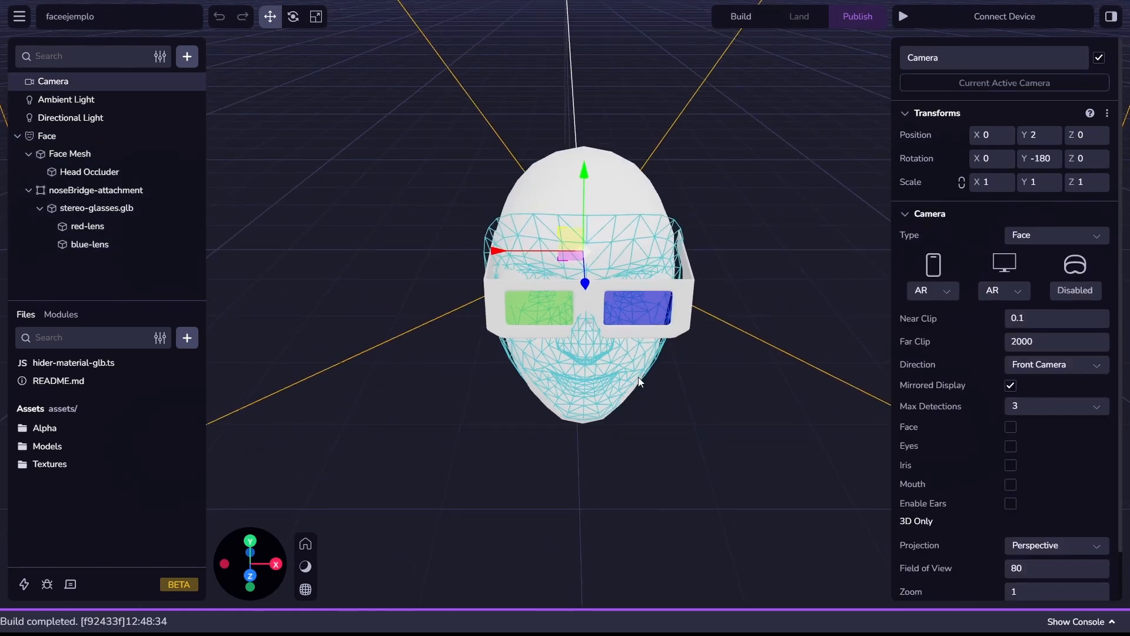
left_click(931, 291)
left_click(930, 292)
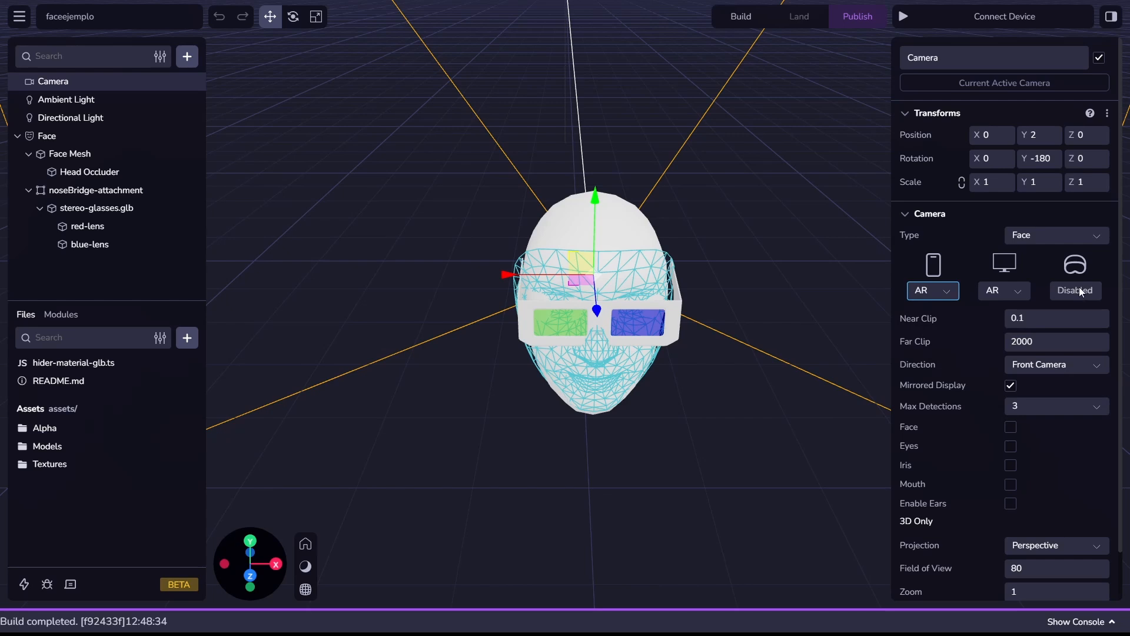
left_click(1057, 236)
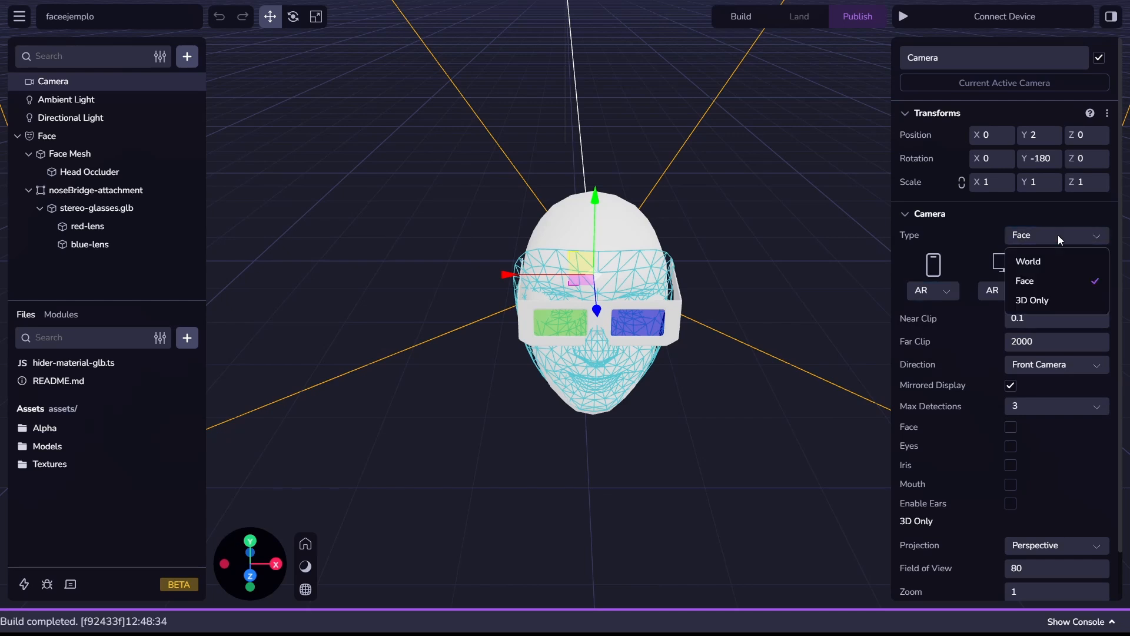
left_click(1058, 235)
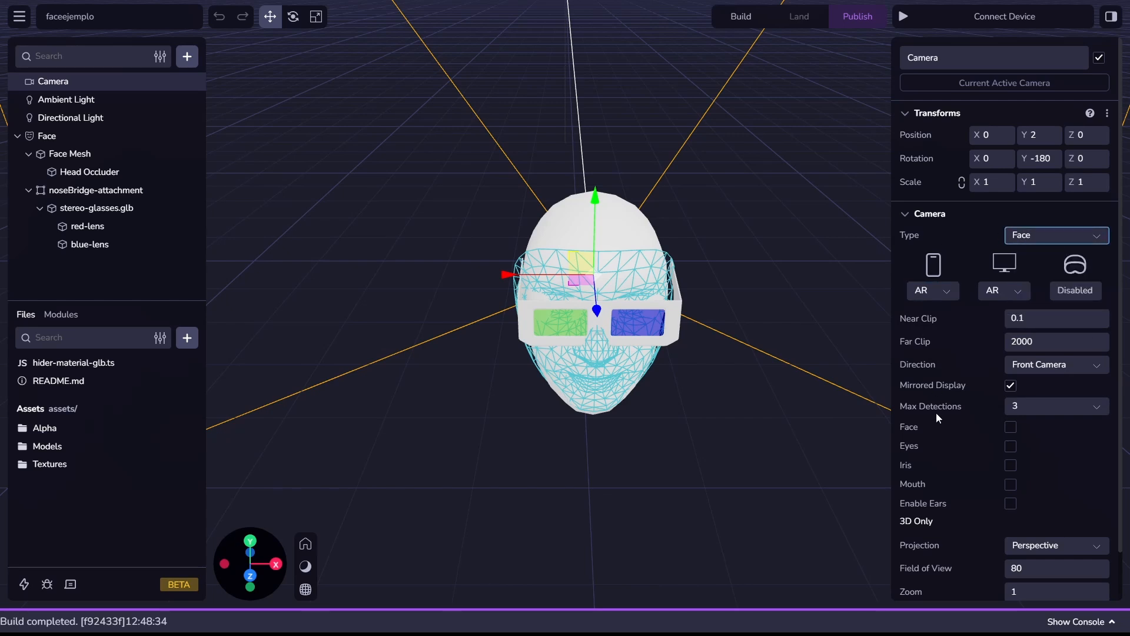
scroll(936, 412, "down", 1)
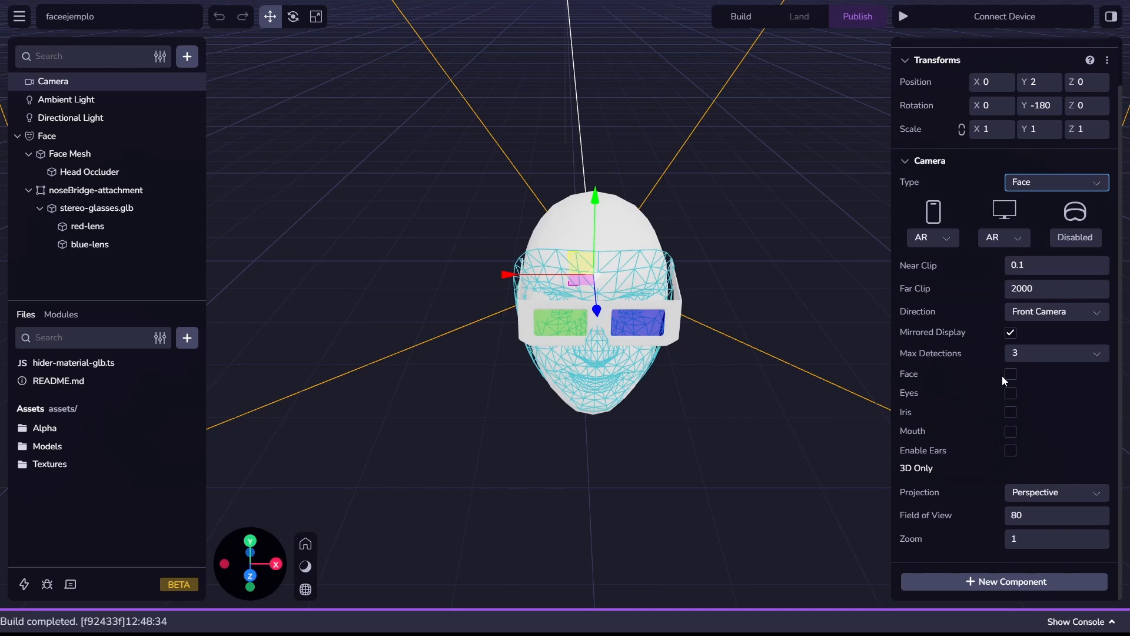
left_click(1036, 352)
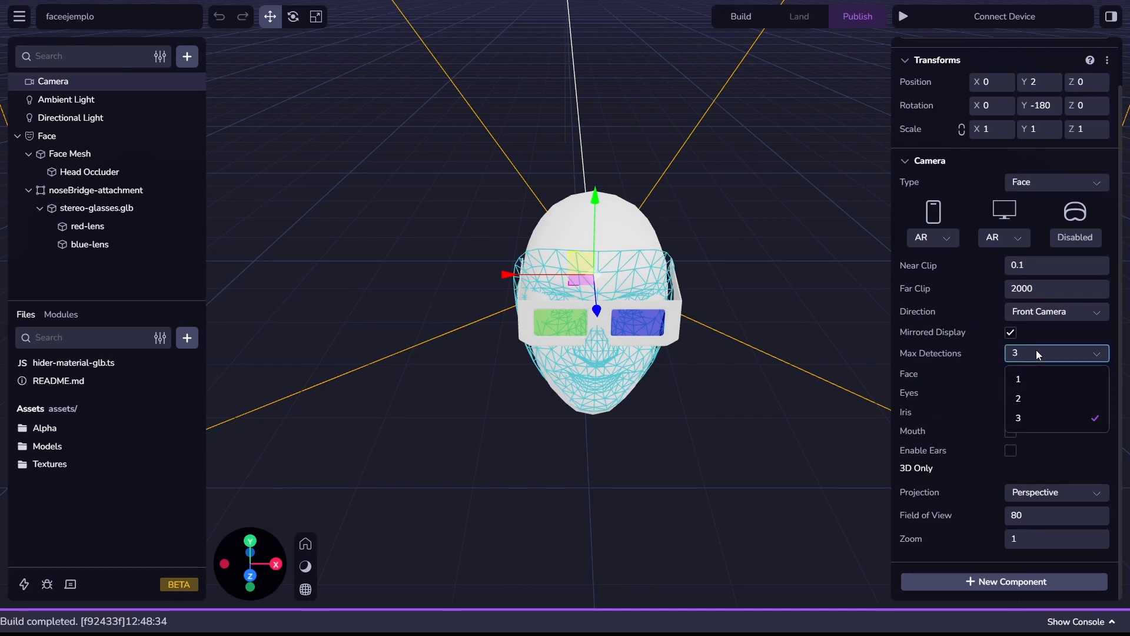
left_click(1036, 352)
Step: Try the camera's Face and Eyes options by switching each one on and back off
left_click(1010, 374)
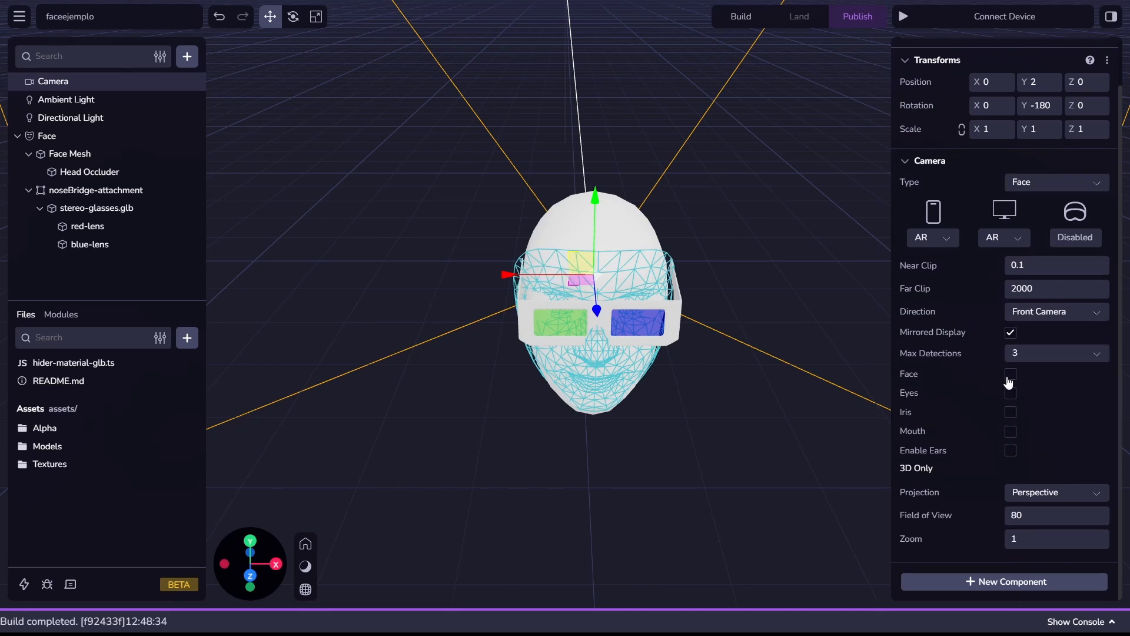
left_click(1009, 374)
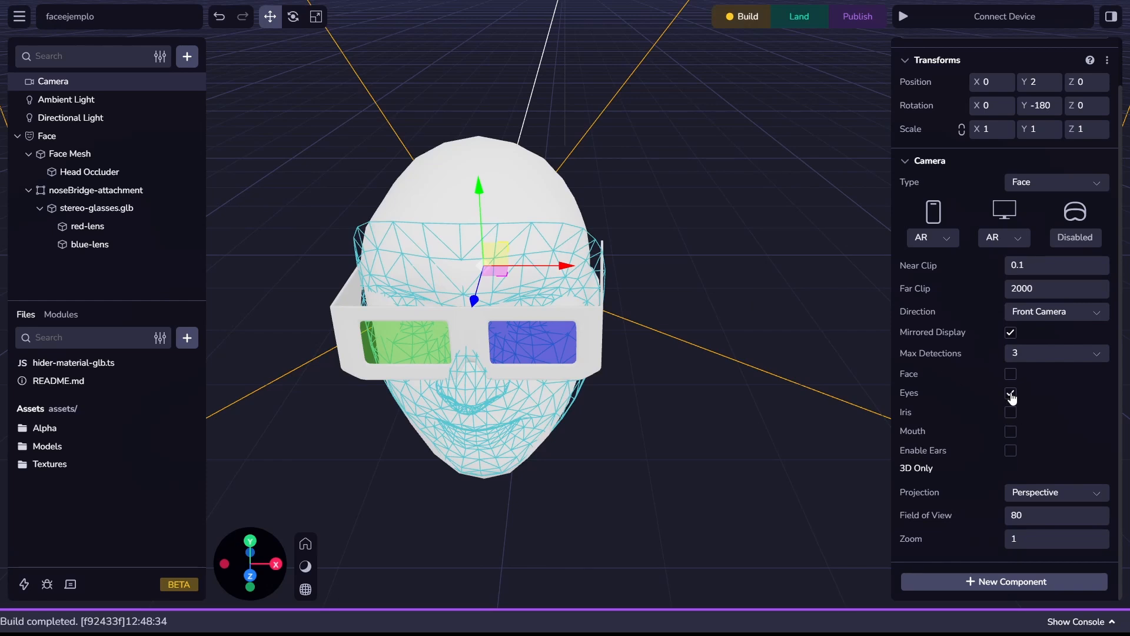
left_click(1010, 393)
left_click(1010, 375)
left_click(1011, 374)
Step: Examine the properties of the Face object and its Face Mesh, including the mesh's Standard Material settings
left_click(632, 406)
left_click(580, 371)
right_click_drag(767, 382, 793, 253)
left_click(95, 154)
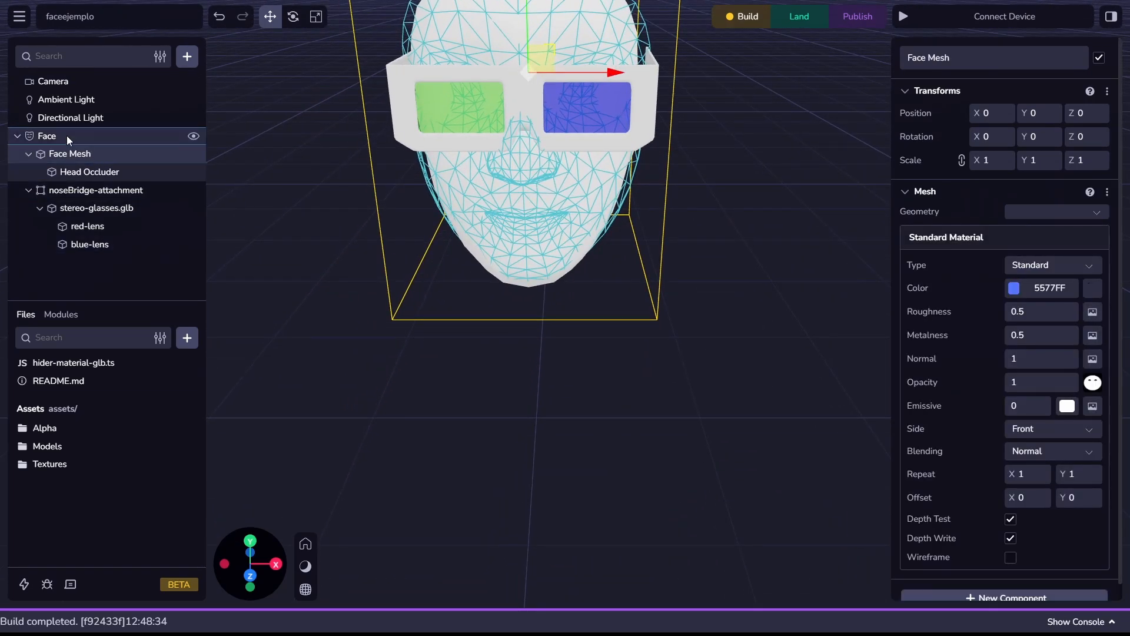
left_click(66, 135)
left_click(91, 153)
left_click(87, 135)
right_click_drag(519, 374, 528, 440)
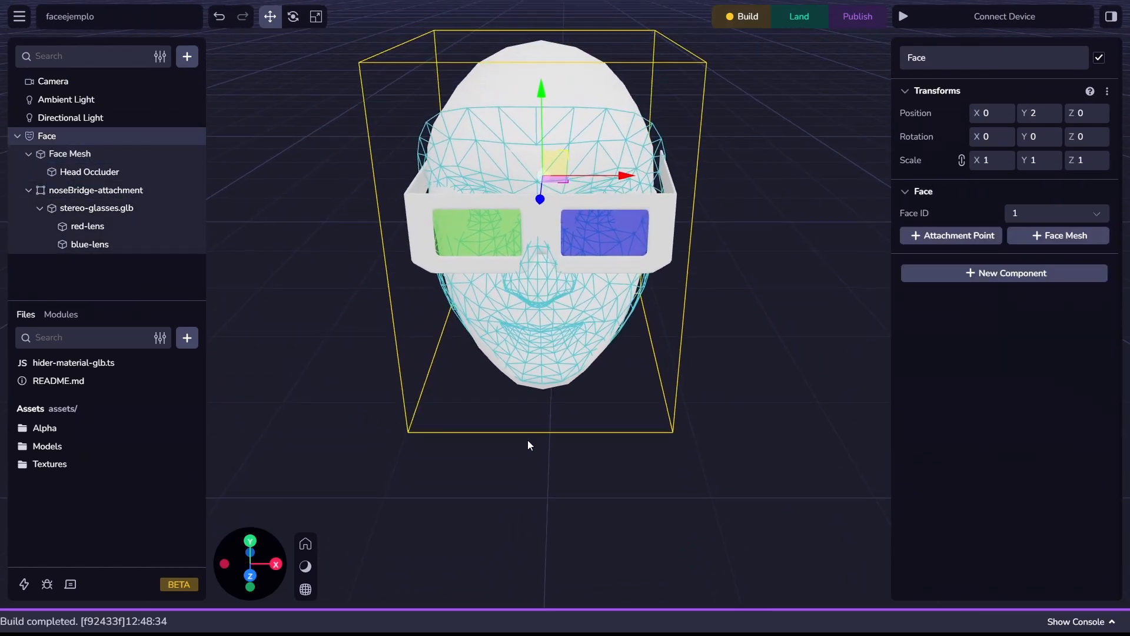
left_click(69, 152)
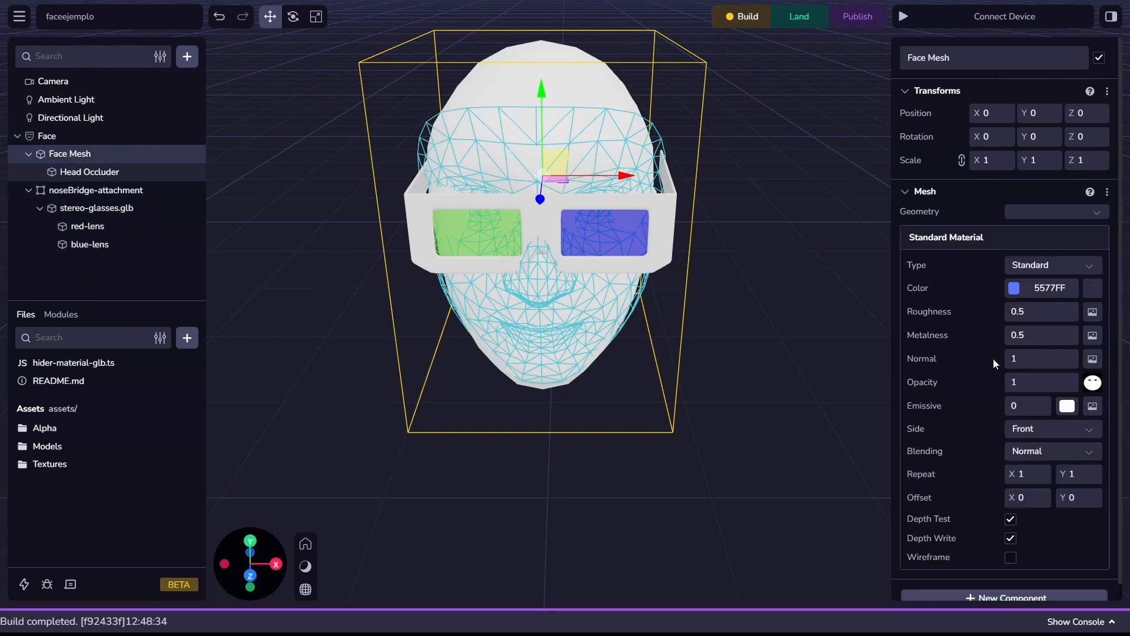
scroll(991, 387, "down", 1)
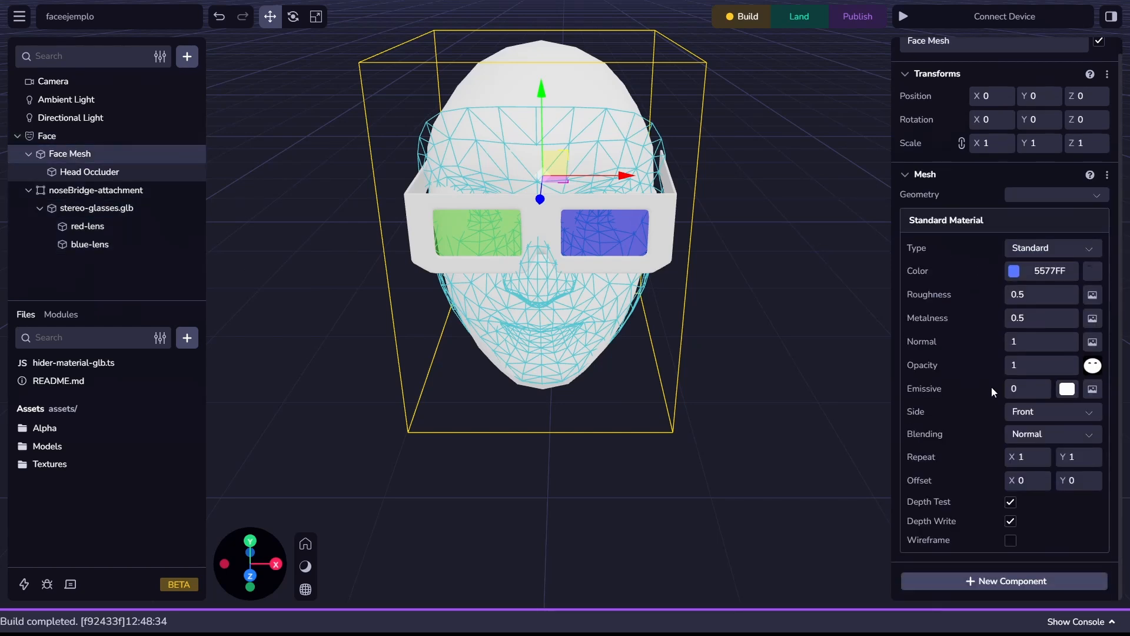
Step: Temporarily hide and show the Head Occluder and the Face Mesh to check what each contributes
left_click(77, 171)
left_click(200, 177)
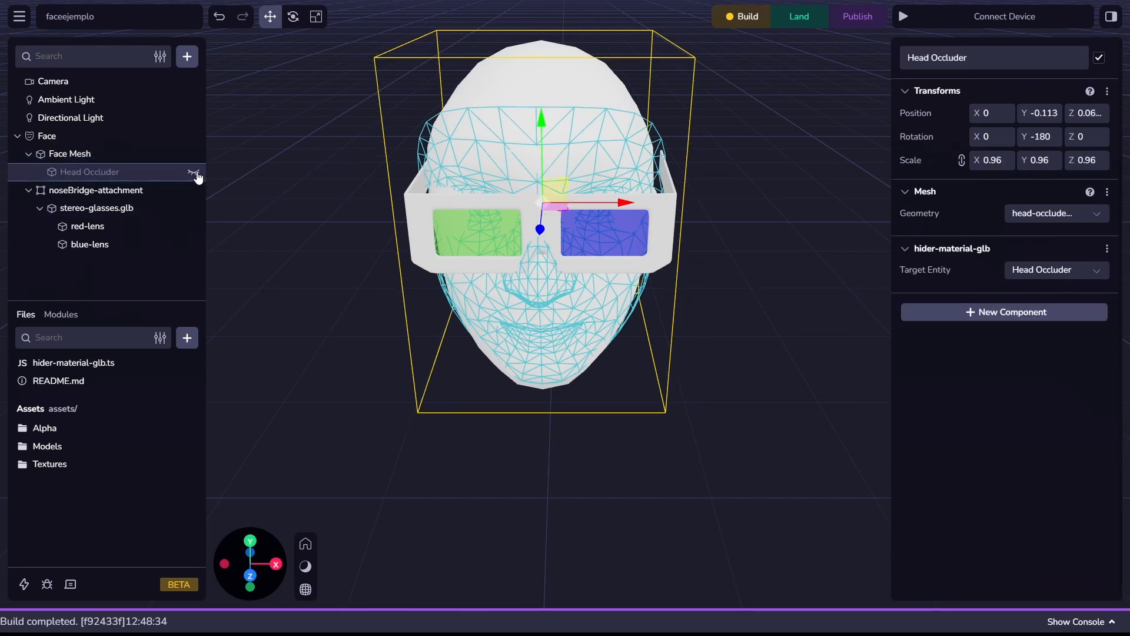
left_click(198, 176)
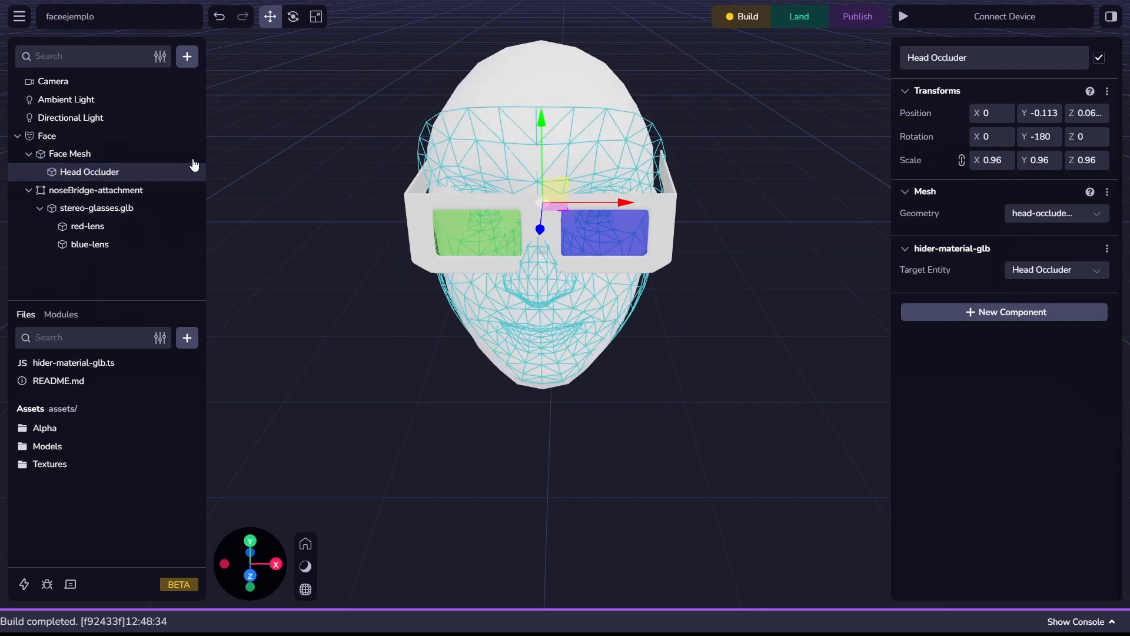
left_click(193, 154)
left_click(194, 155)
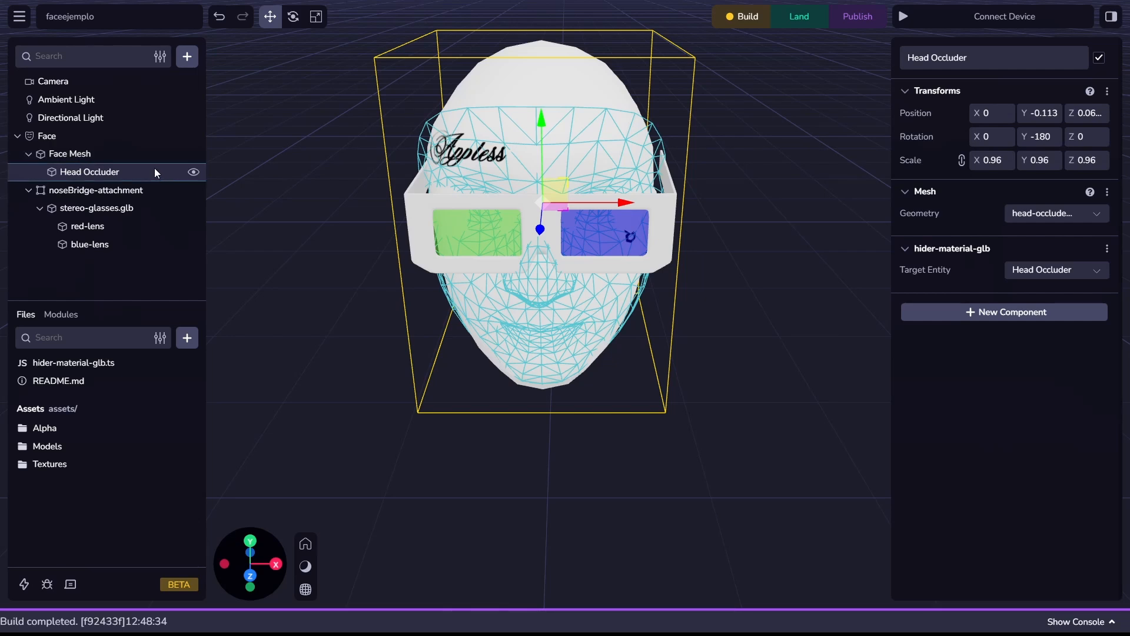
left_click(147, 154)
left_click(91, 172)
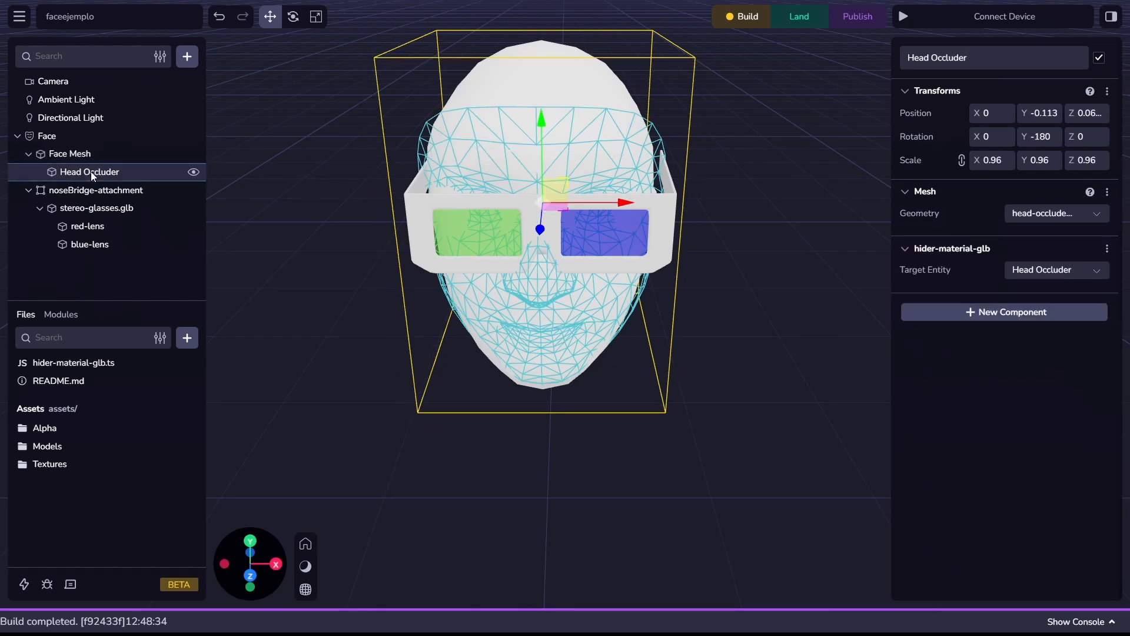
Step: Inspect the noseBridge-attachment and stereo-glasses.glb objects, temporarily hiding and showing the glasses, red-lens and blue-lens
left_click(100, 191)
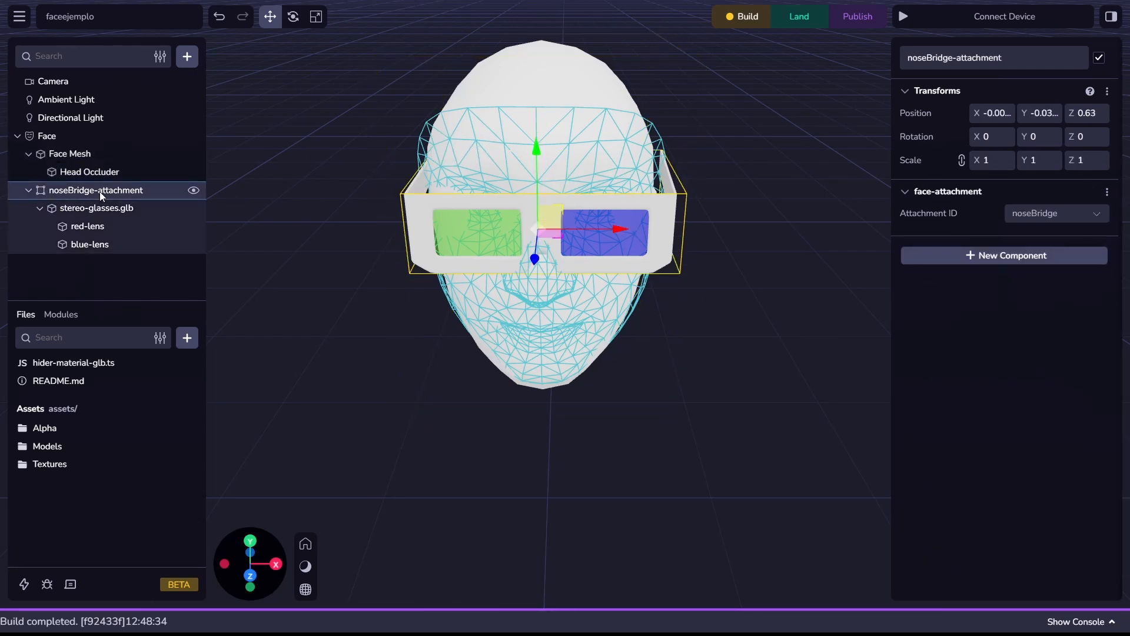
left_click(108, 210)
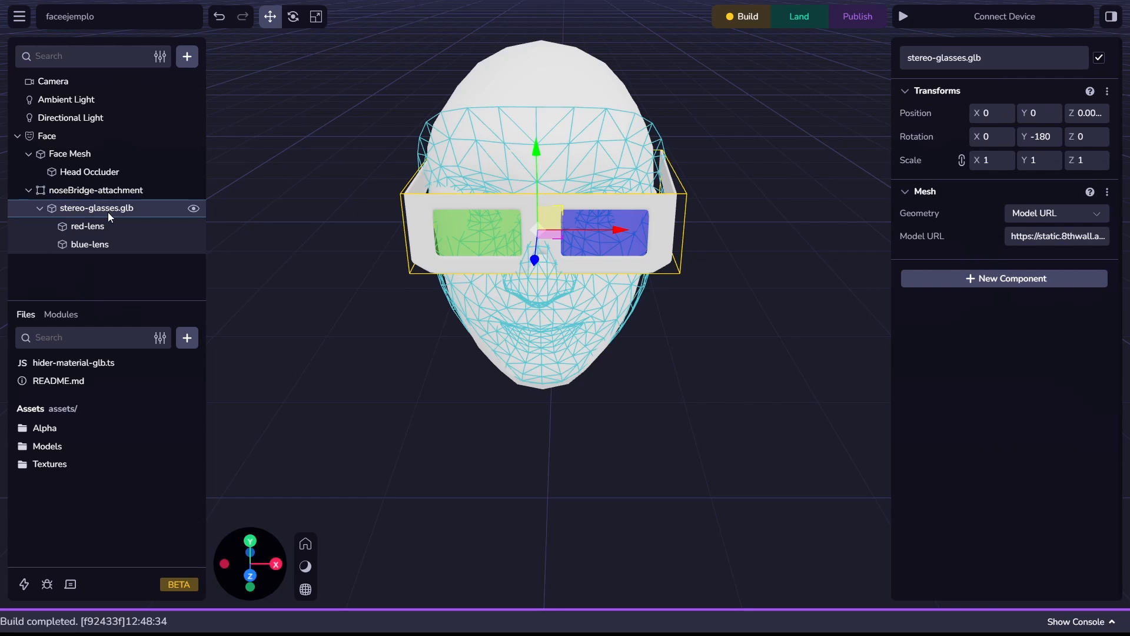
left_click(193, 209)
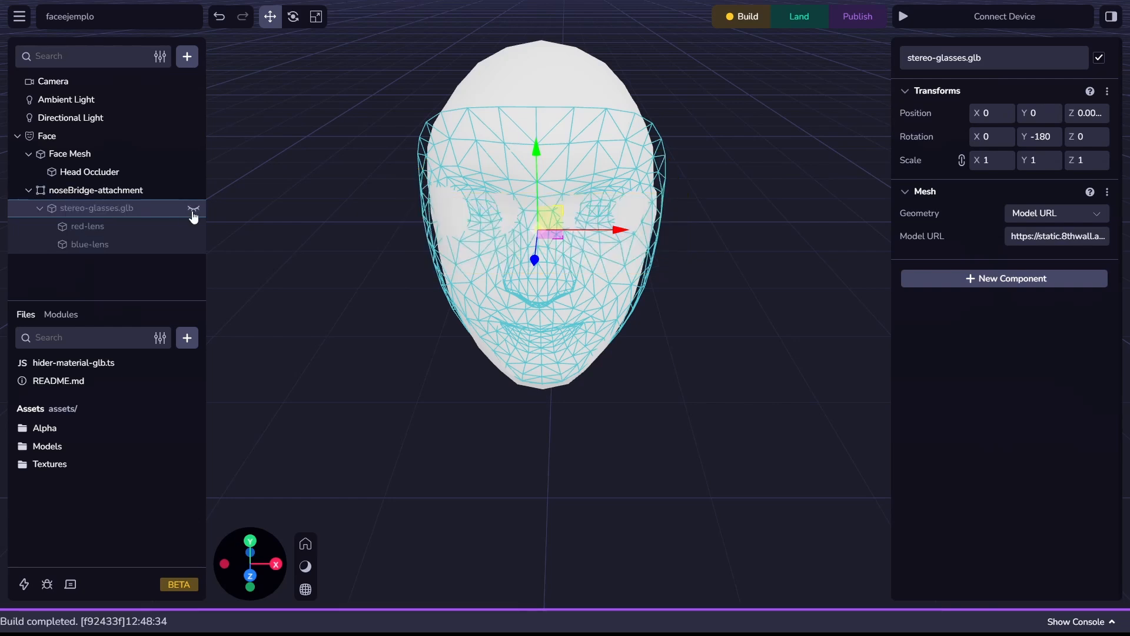
left_click(193, 211)
left_click(194, 228)
left_click(193, 229)
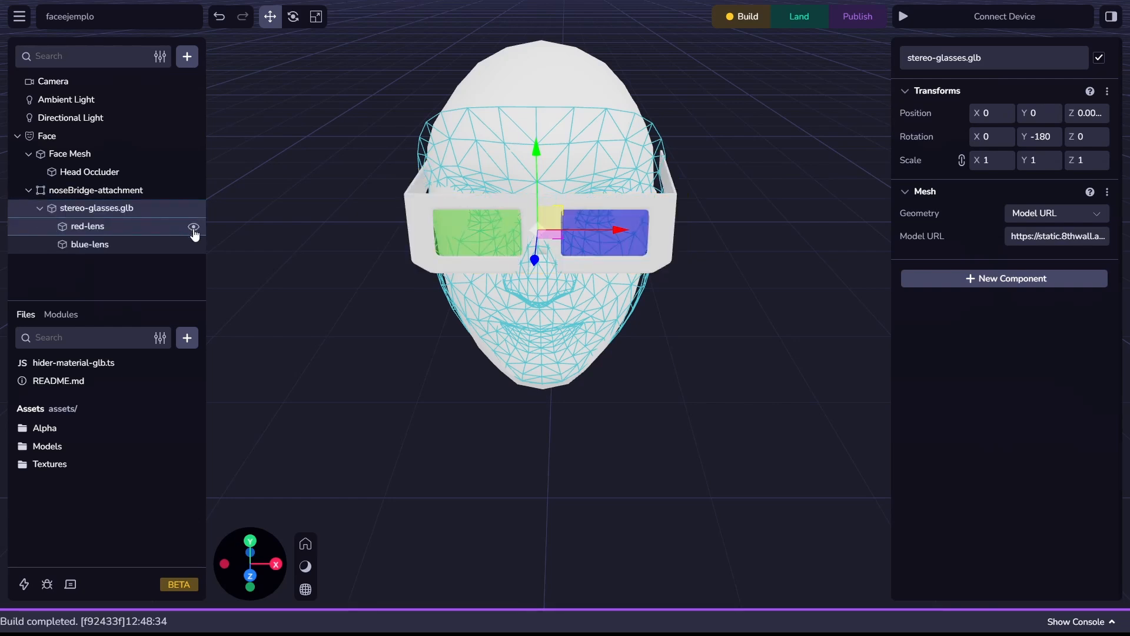
left_click(193, 244)
left_click(194, 244)
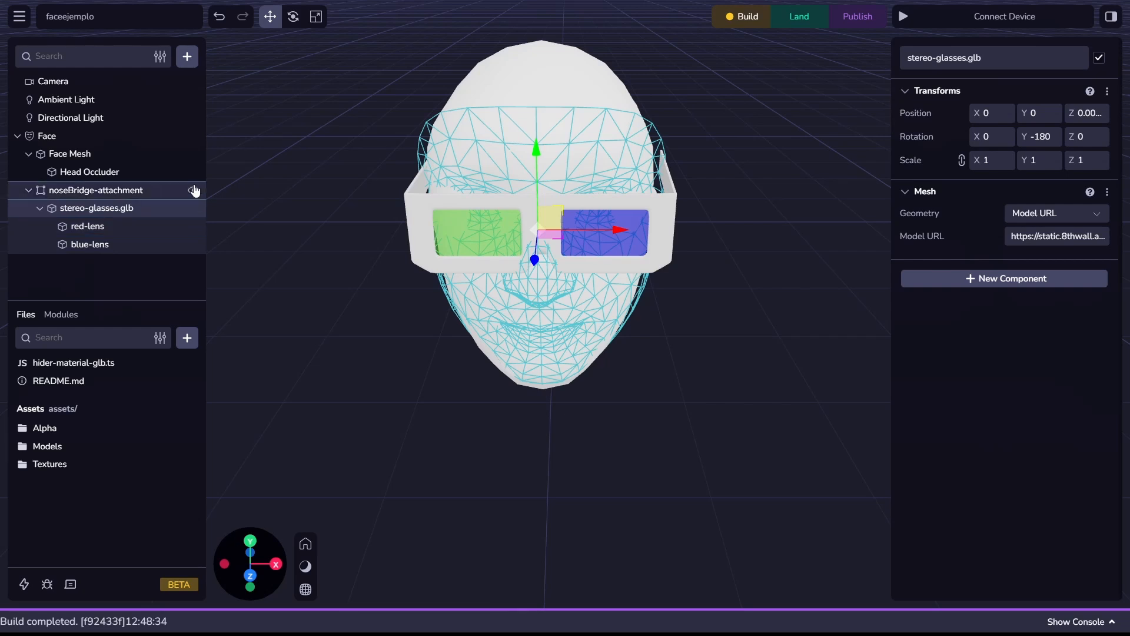
left_click(463, 159)
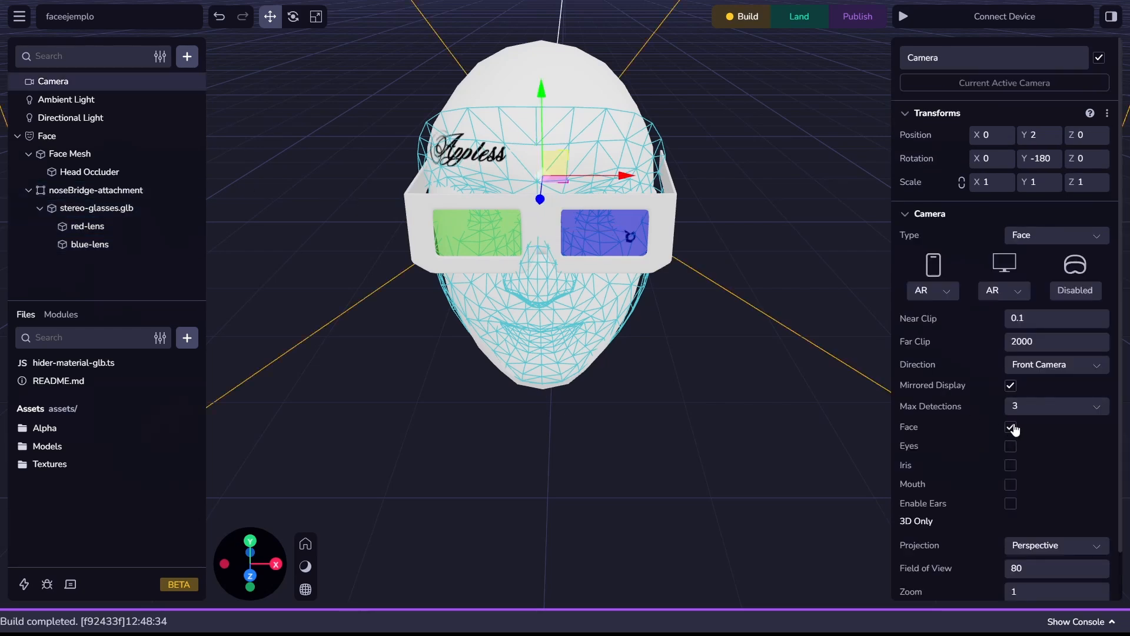
Step: Try the camera's Eyes option, and inspect the properties of the Face and stereo-glasses.glb objects
left_click(1011, 446)
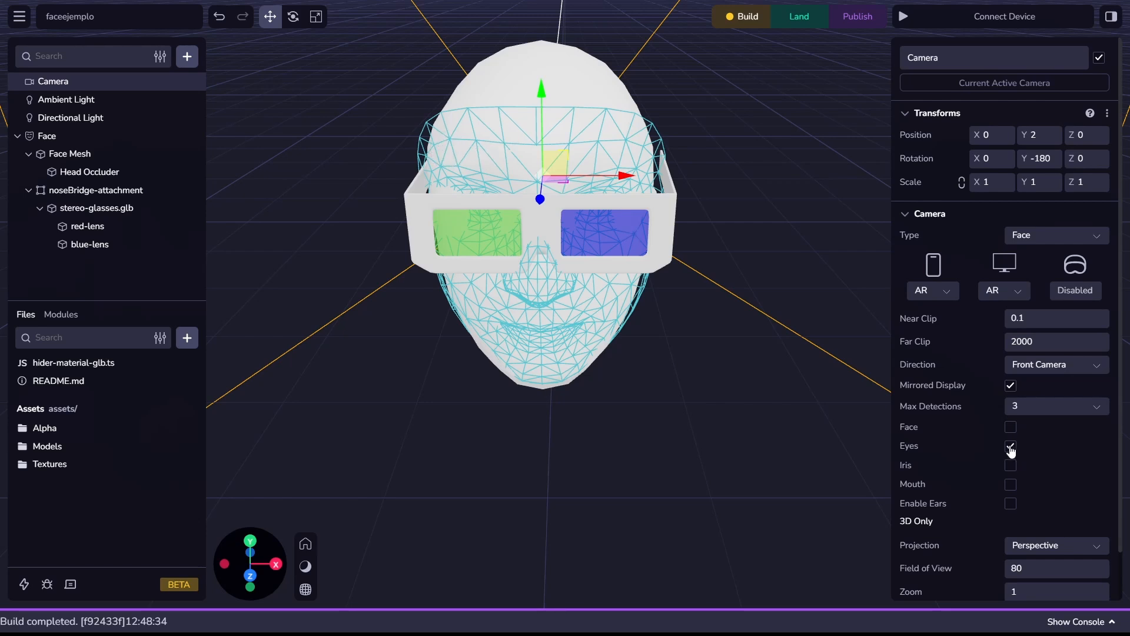
scroll(372, 261, "down", 5)
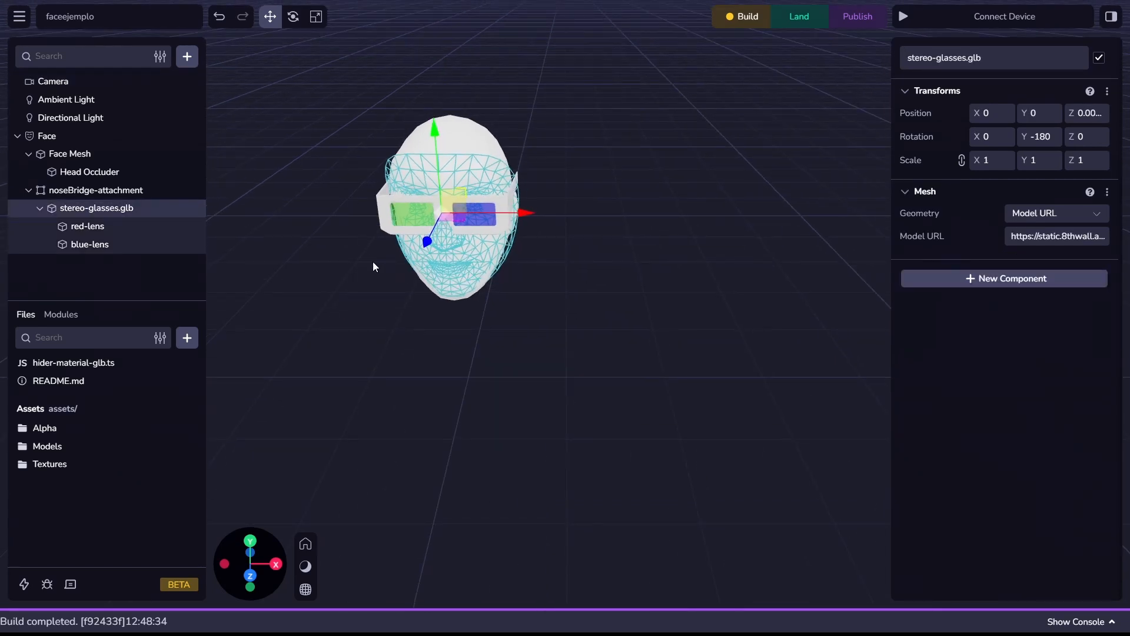
right_click_drag(373, 262, 464, 387)
left_click(467, 365)
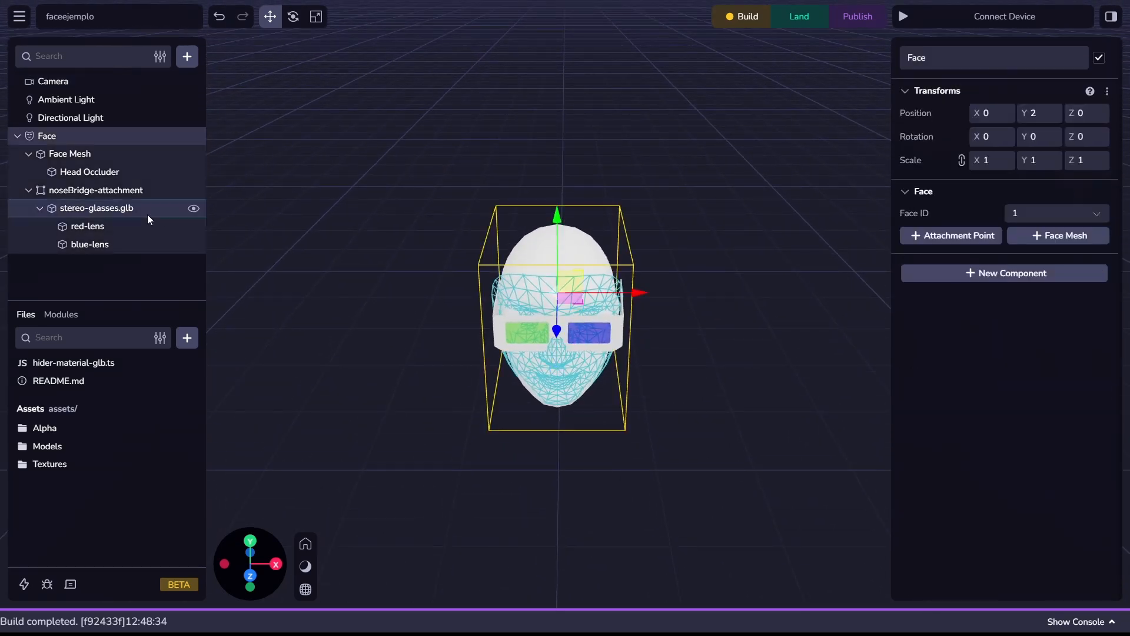
left_click(147, 213)
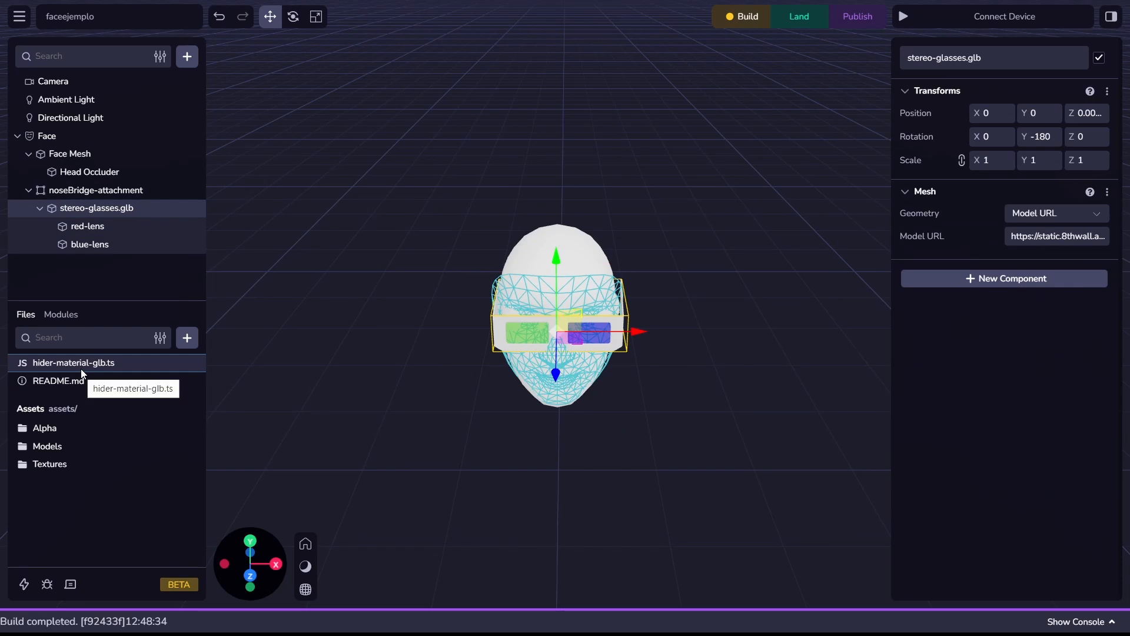
Step: Open hider-material-glb.ts and read through the code of its hider material component
left_click(80, 369)
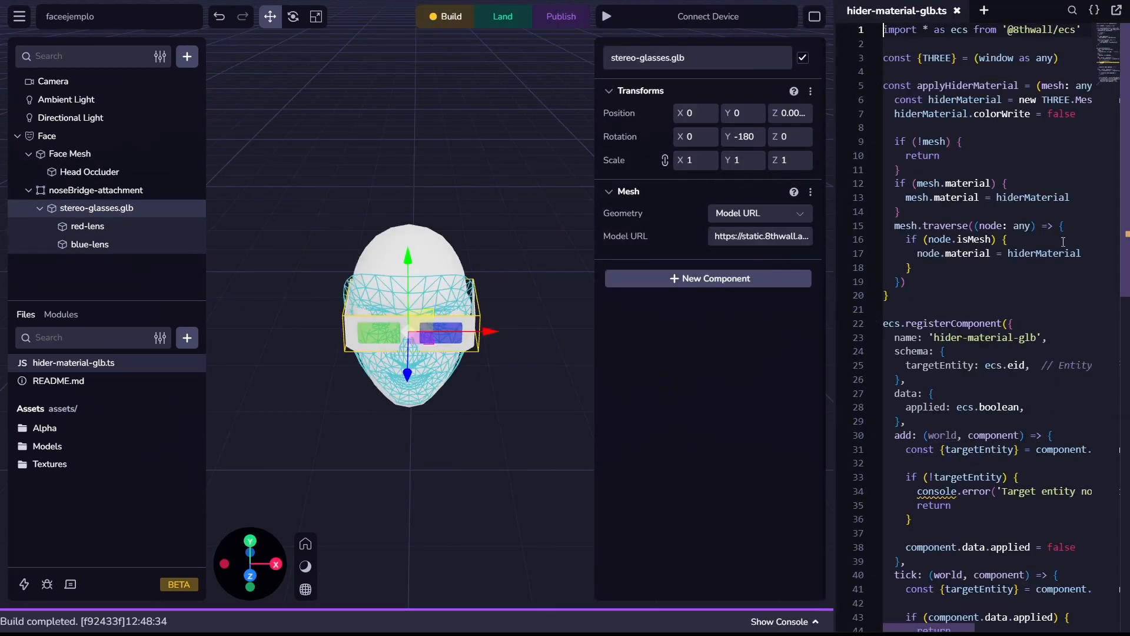
scroll(1063, 242, "down", 1)
scroll(1063, 242, "down", 4)
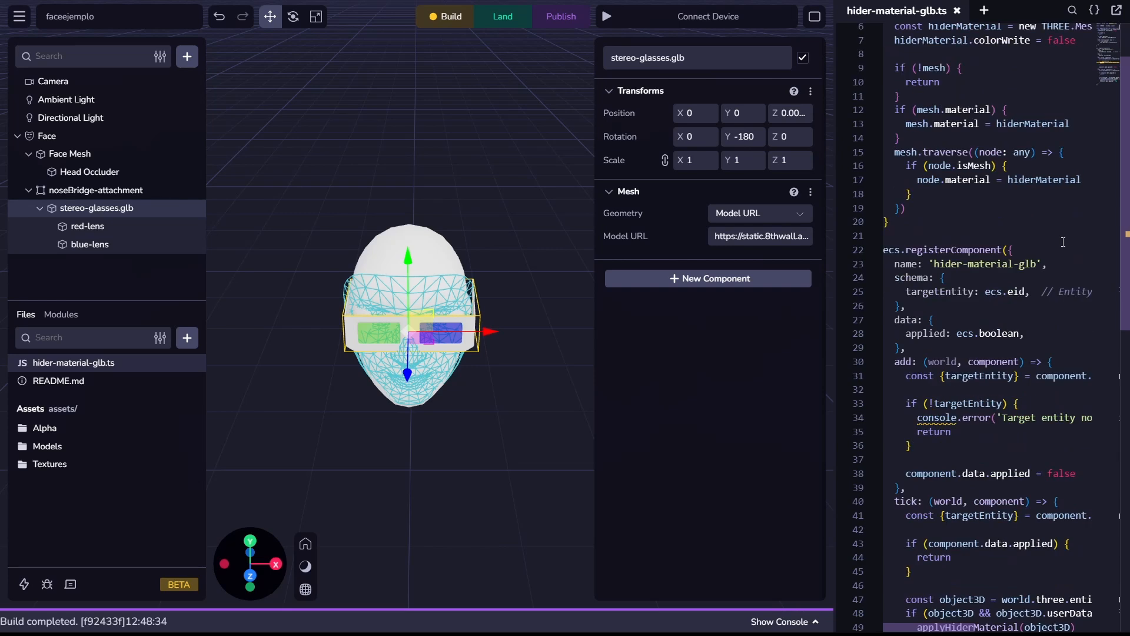
scroll(1063, 242, "down", 1)
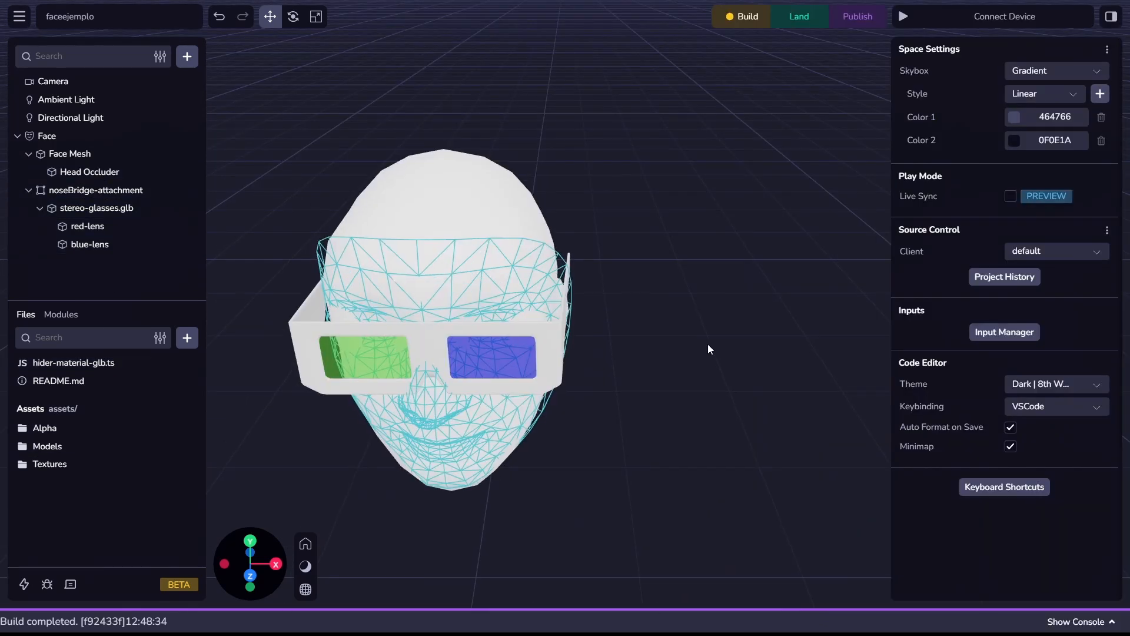
Step: Preview the face effect in the simulator with the Expressions face sequence
left_click_drag(707, 345, 759, 306)
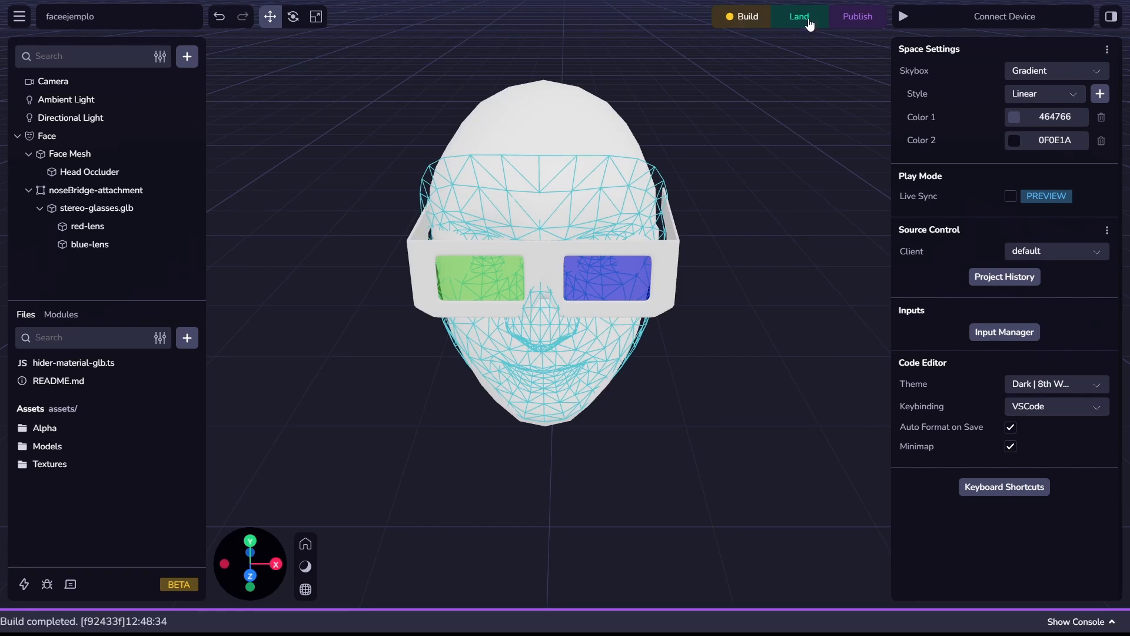
left_click(904, 16)
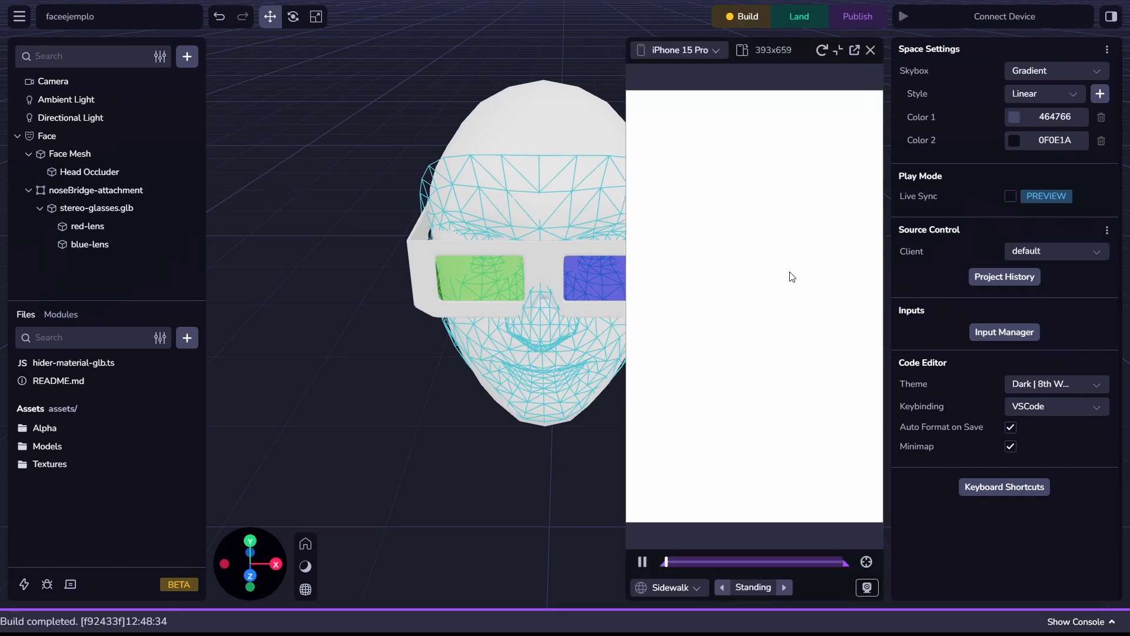
left_click(671, 587)
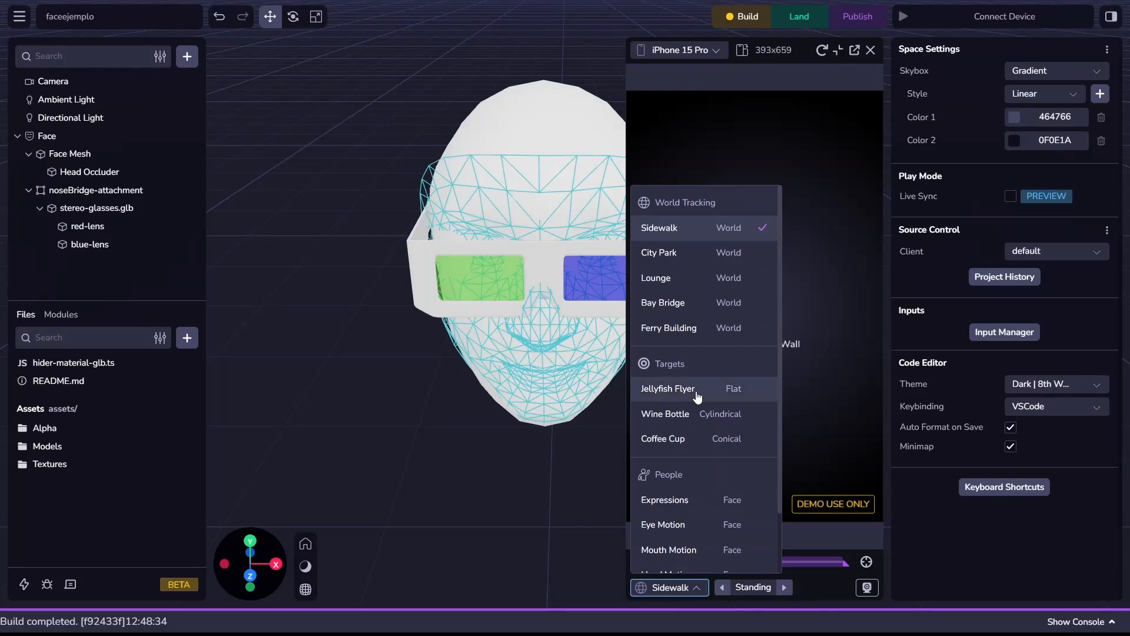
left_click(677, 501)
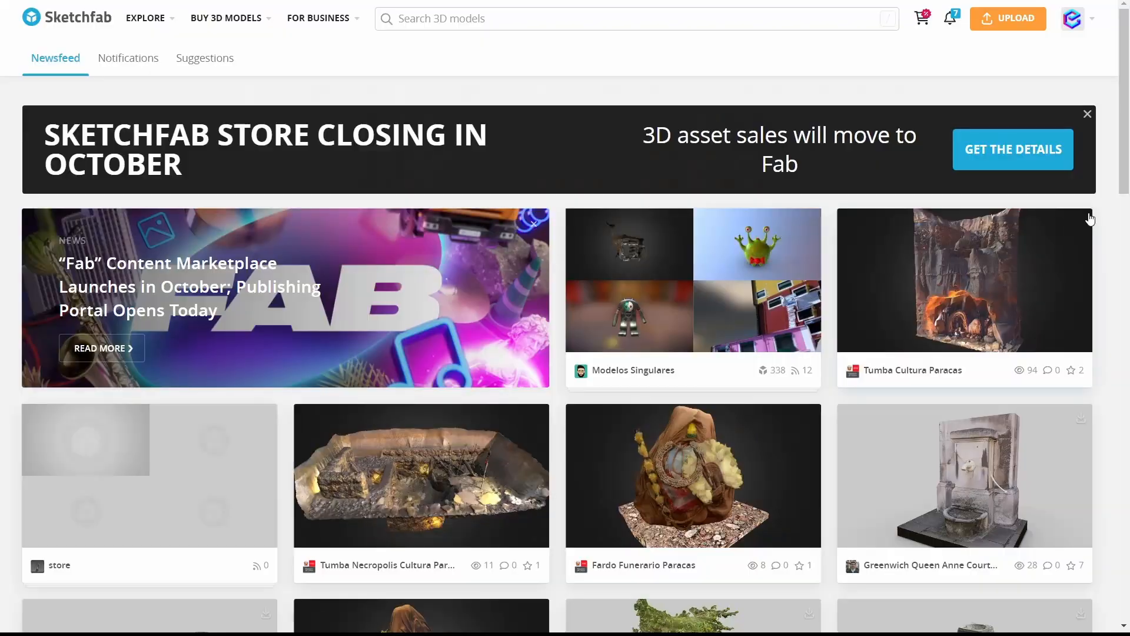
Step: Switch to Sketchfab and search for "hat" among downloadable models with the Free Standard licence
scroll(1097, 229, "down", 4)
scroll(1098, 235, "down", 7)
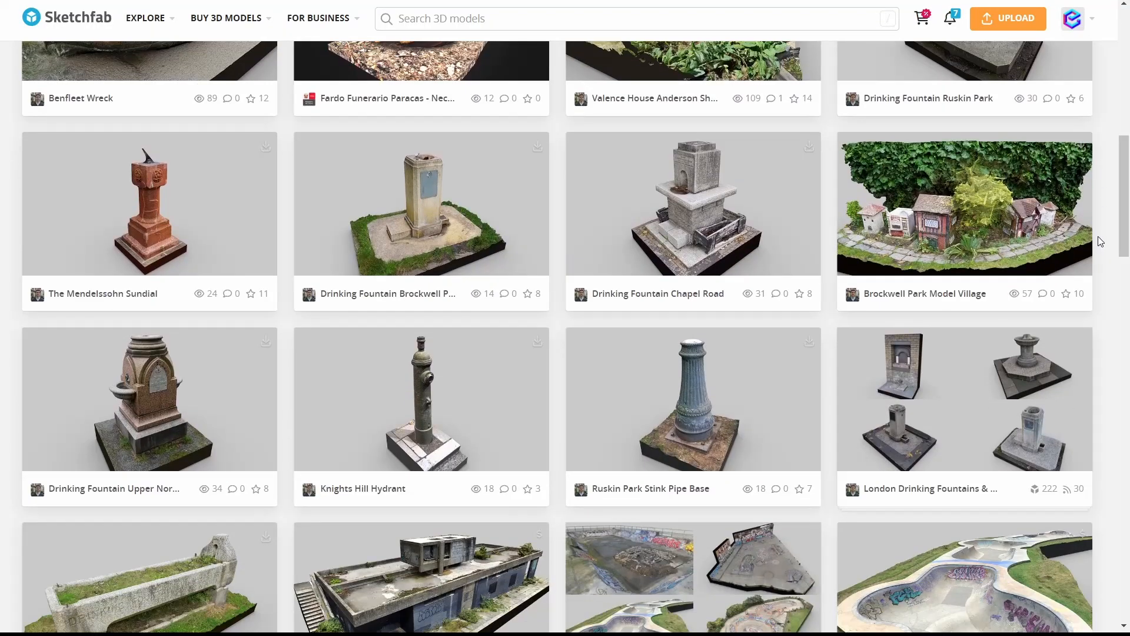
left_click(448, 18)
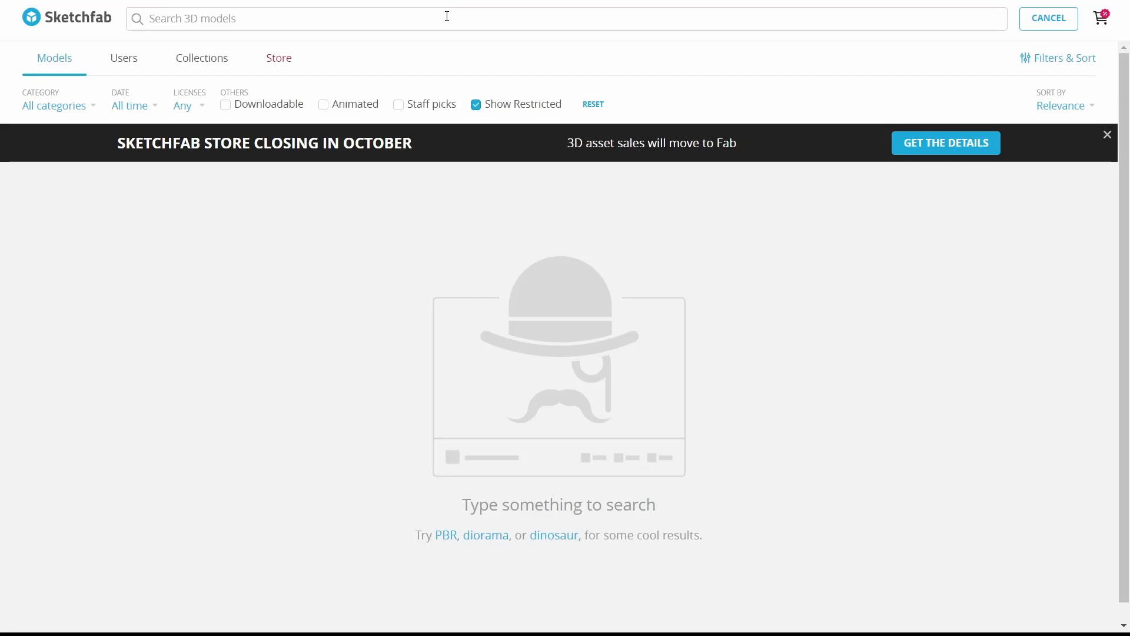
type("hat")
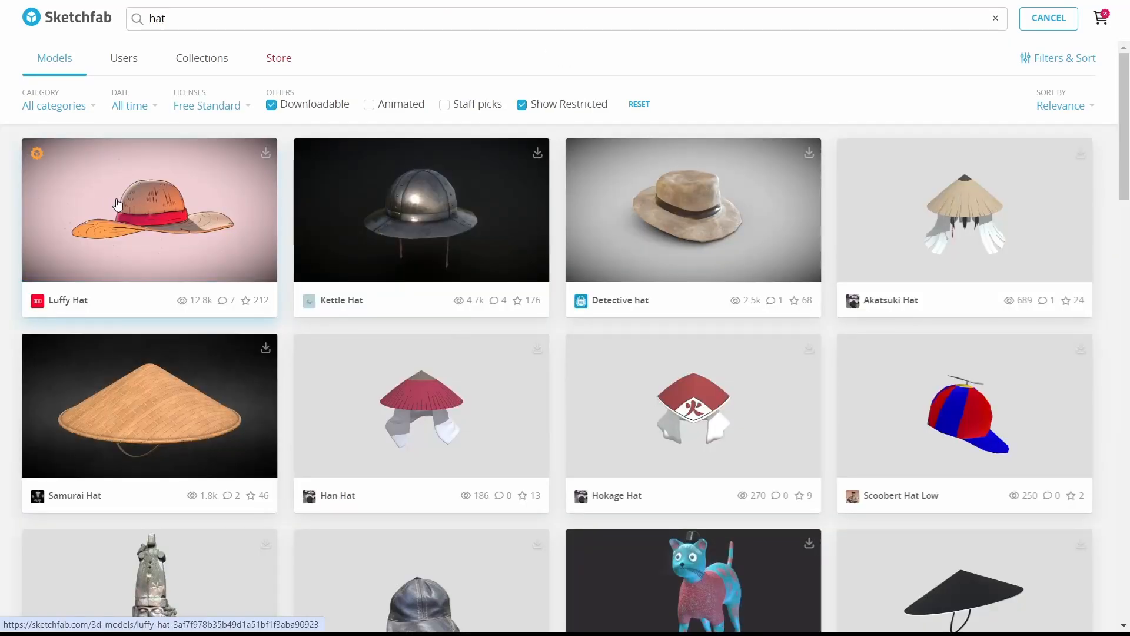
Step: Inspect the Luffy Hat model from another angle and download it as GLB with 1k textures
left_click(117, 204)
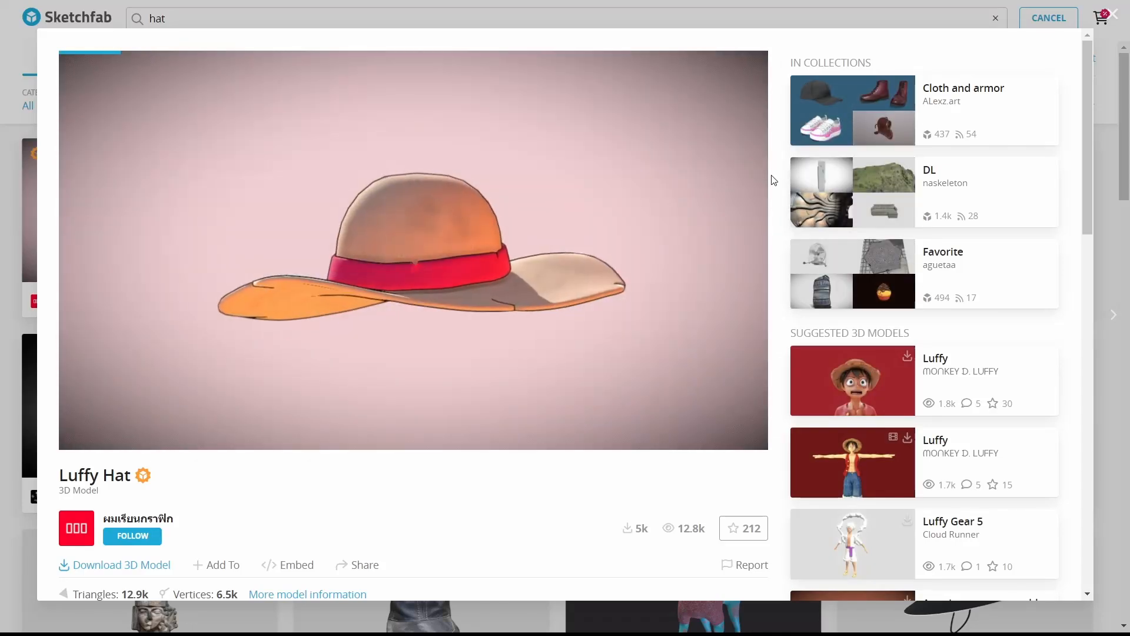
left_click_drag(555, 260, 377, 273)
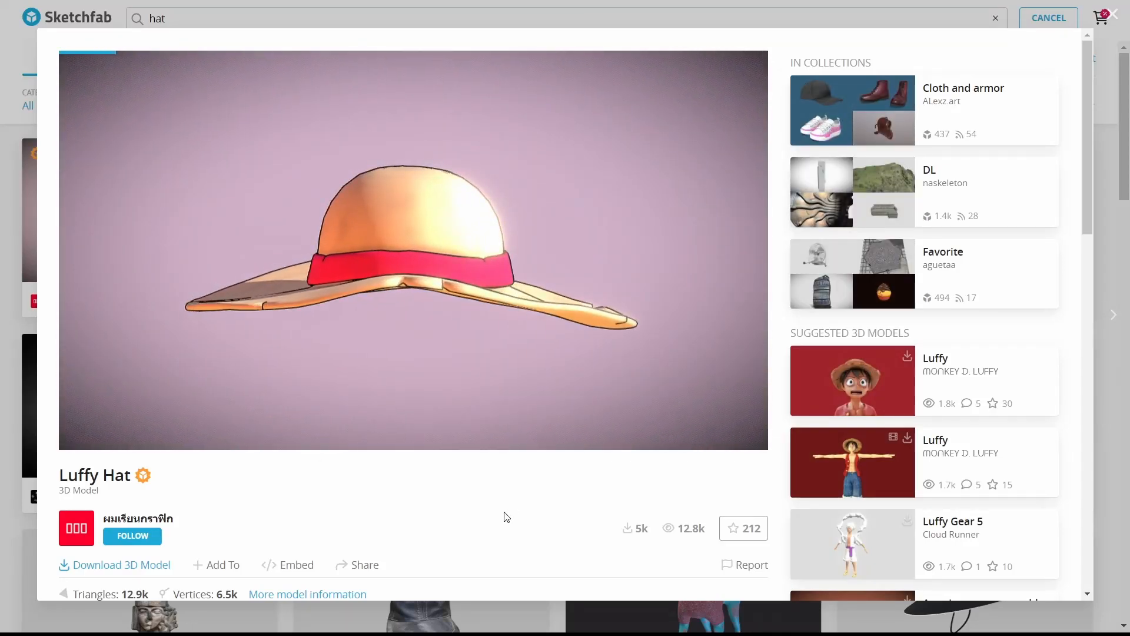
scroll(505, 515, "down", 1)
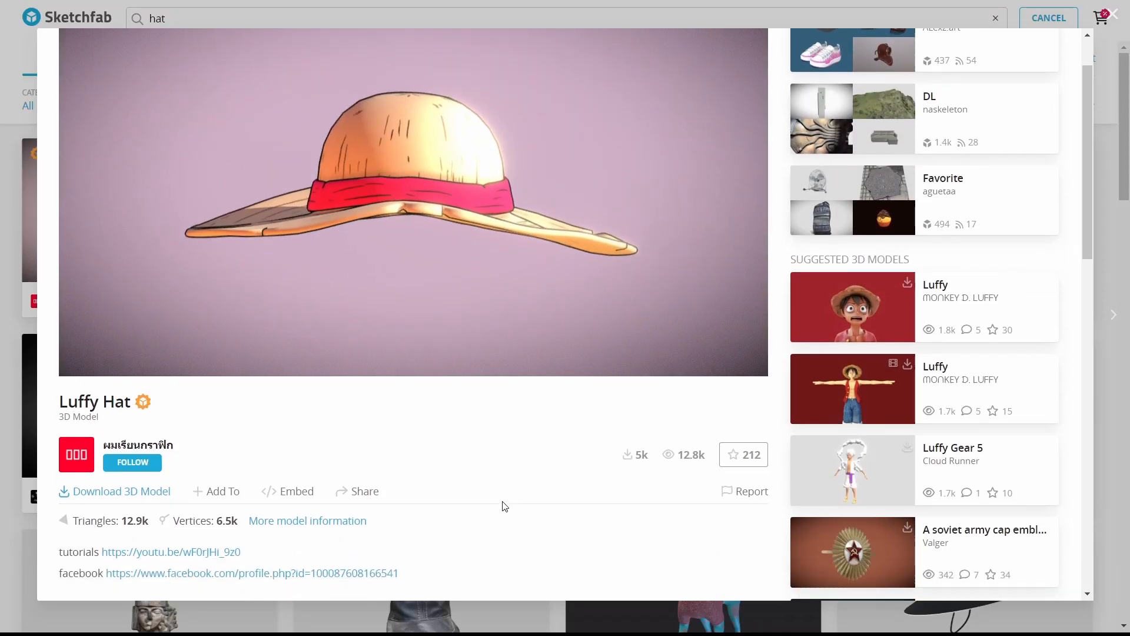
left_click(142, 492)
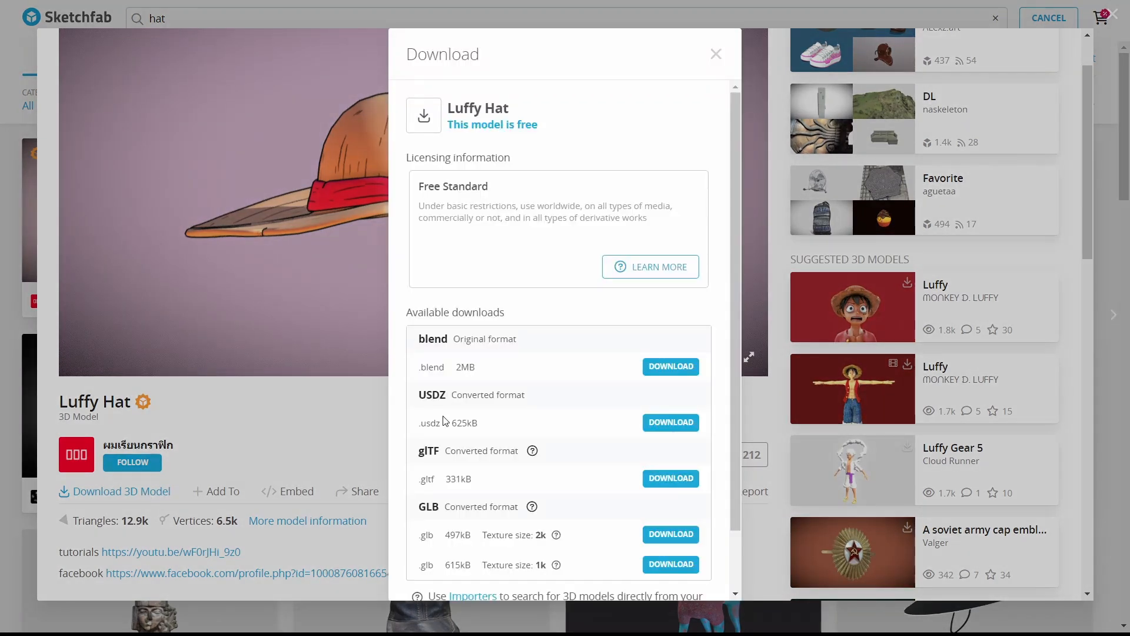
left_click(664, 565)
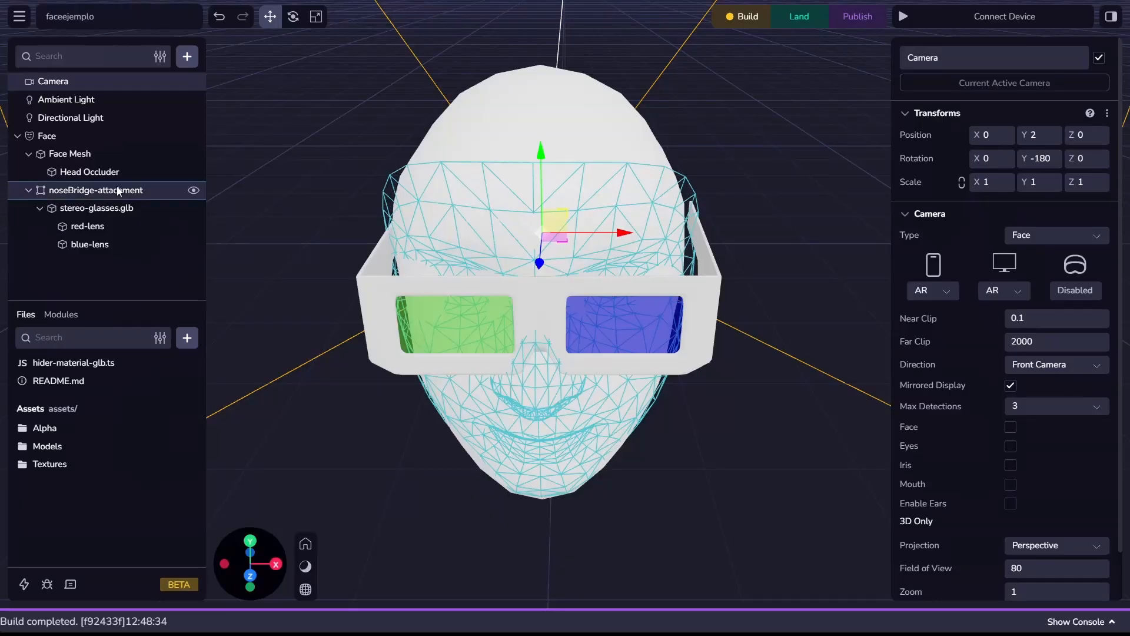
Step: Hide the noseBridge-attachment object together with its glasses in the 8th Wall project
left_click(186, 190)
left_click(193, 191)
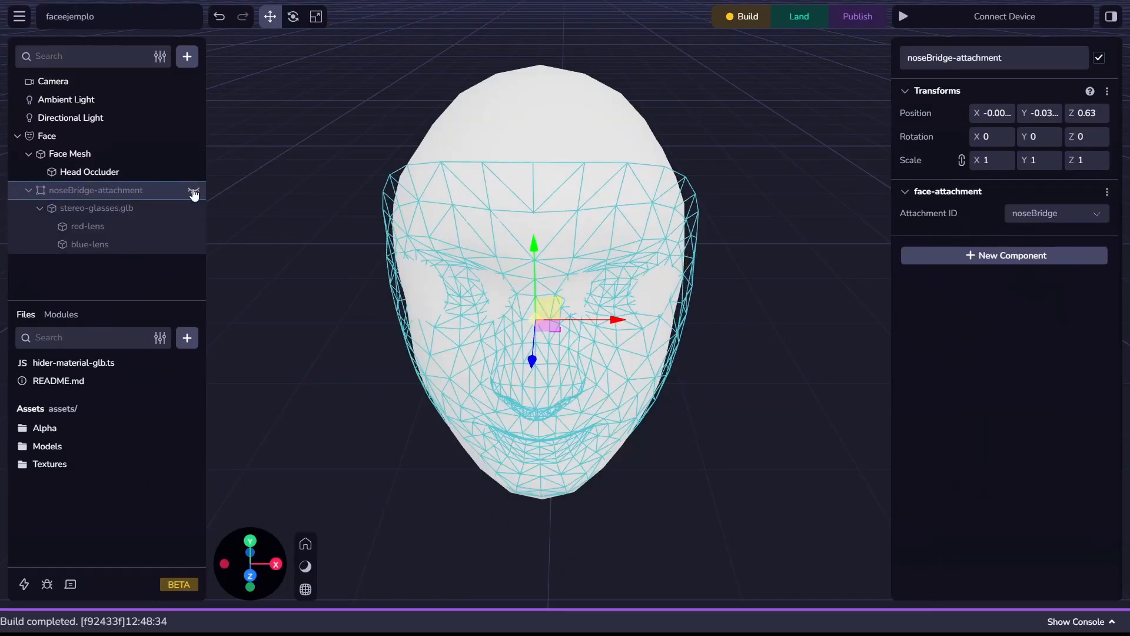
left_click(193, 191)
left_click(193, 191)
Step: Import luffy_hat.glb into the project assets and place it in the scene as a child of Head Occluder
left_click_drag(163, 448, 147, 486)
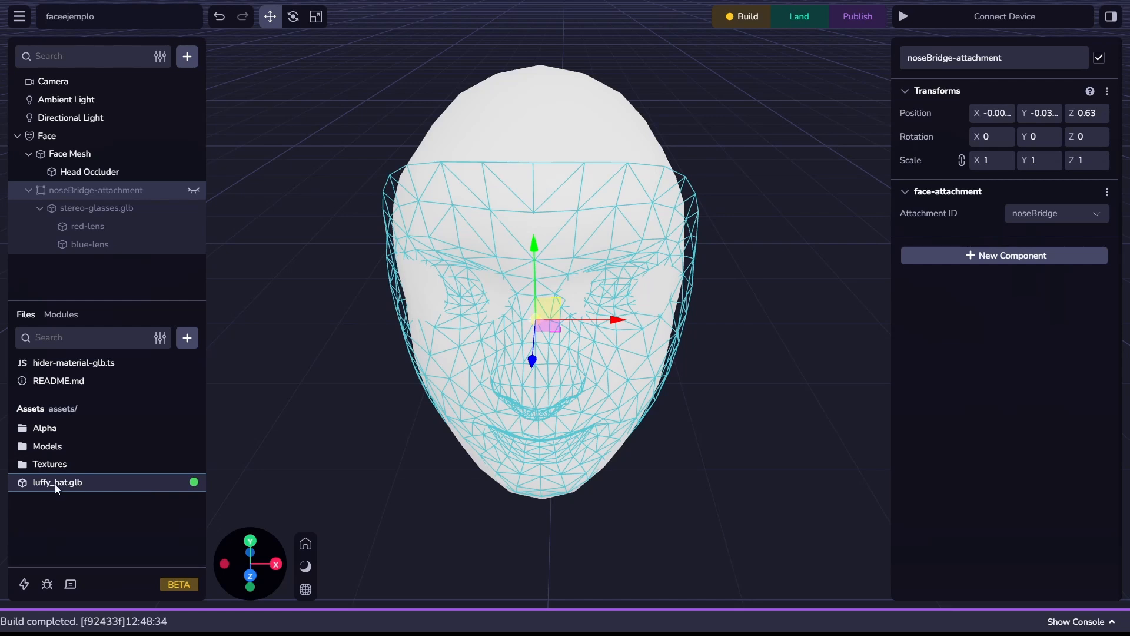
left_click_drag(58, 483, 96, 189)
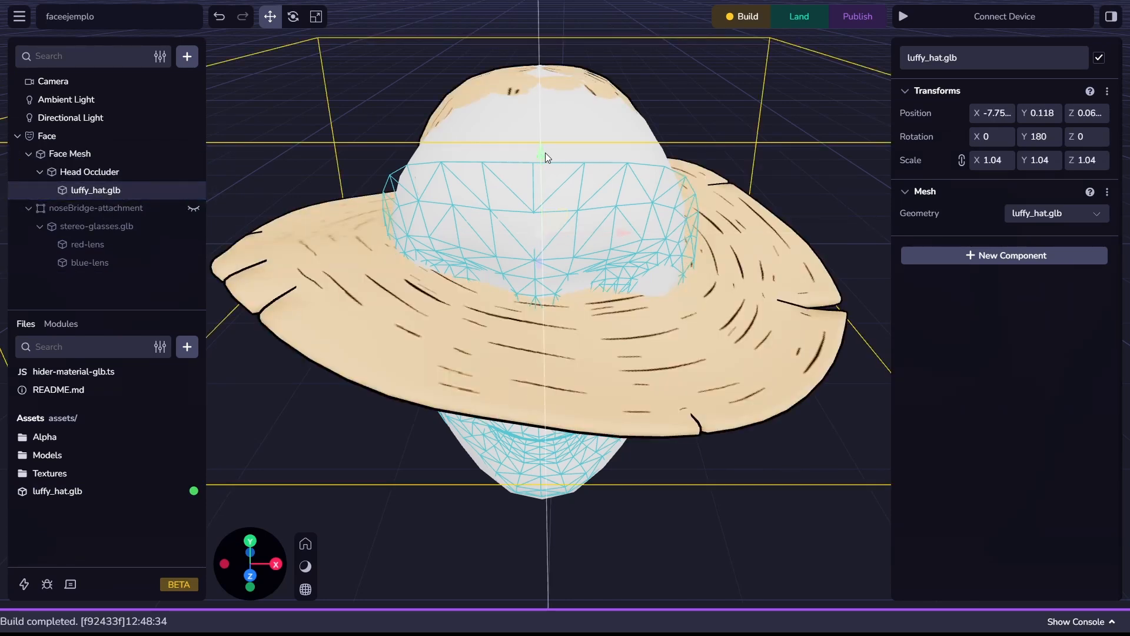
Step: Raise the hat onto the head at about Y 0.526 and shift it in depth to about Z -0.05
left_click_drag(540, 152, 544, 34)
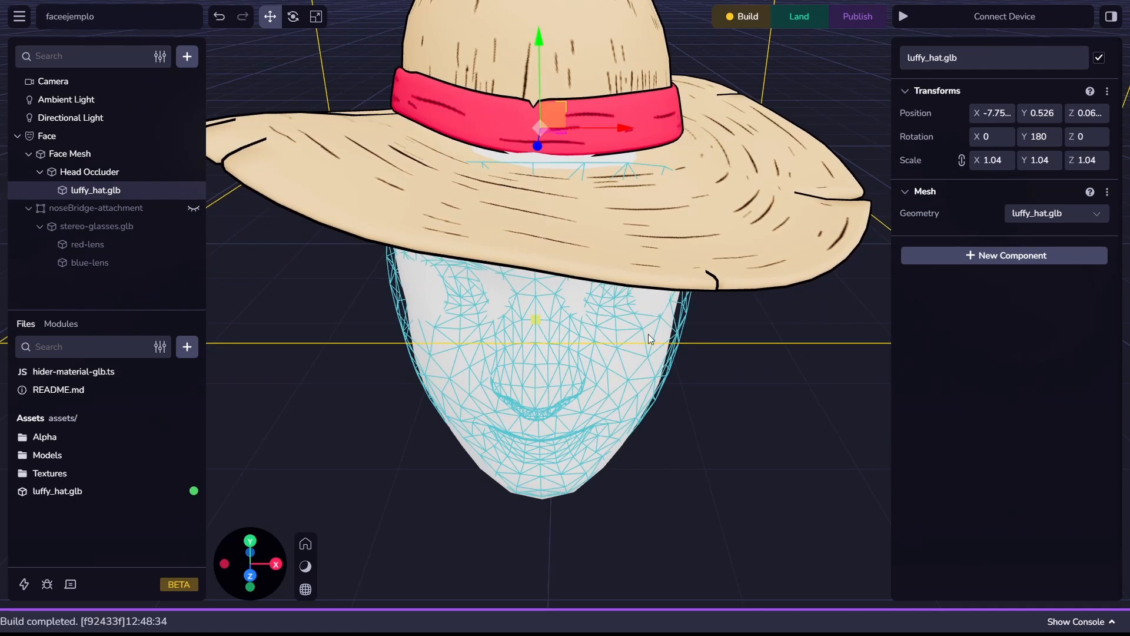
scroll(648, 334, "down", 6)
right_click_drag(735, 430, 671, 432)
left_click(671, 432)
left_click(583, 306)
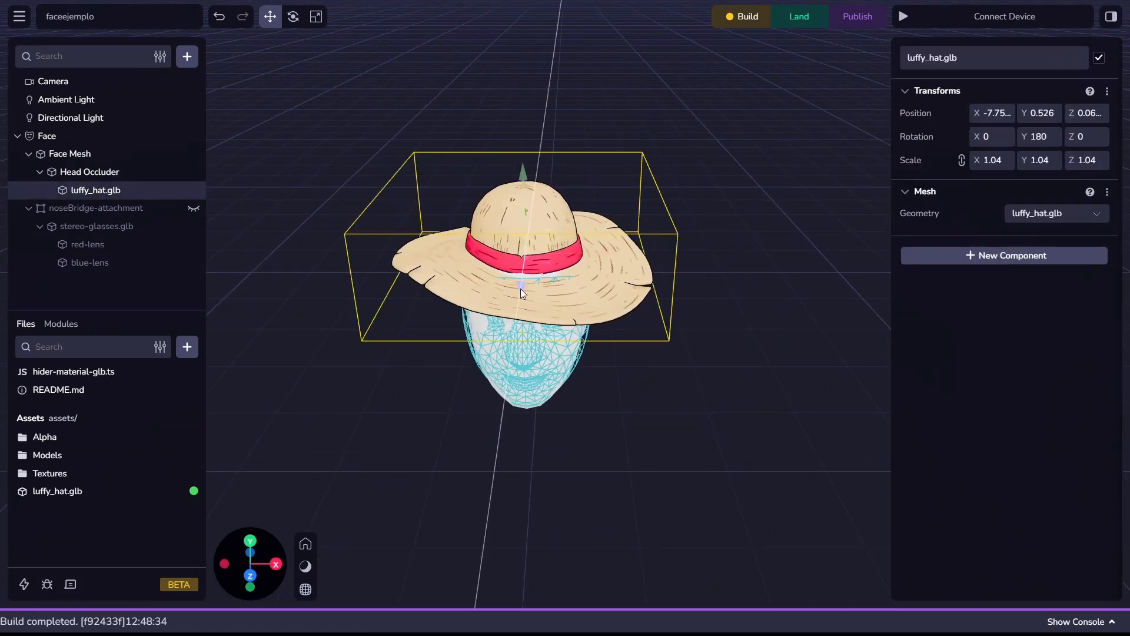
scroll(503, 138, "down", 3)
scroll(504, 137, "down", 2)
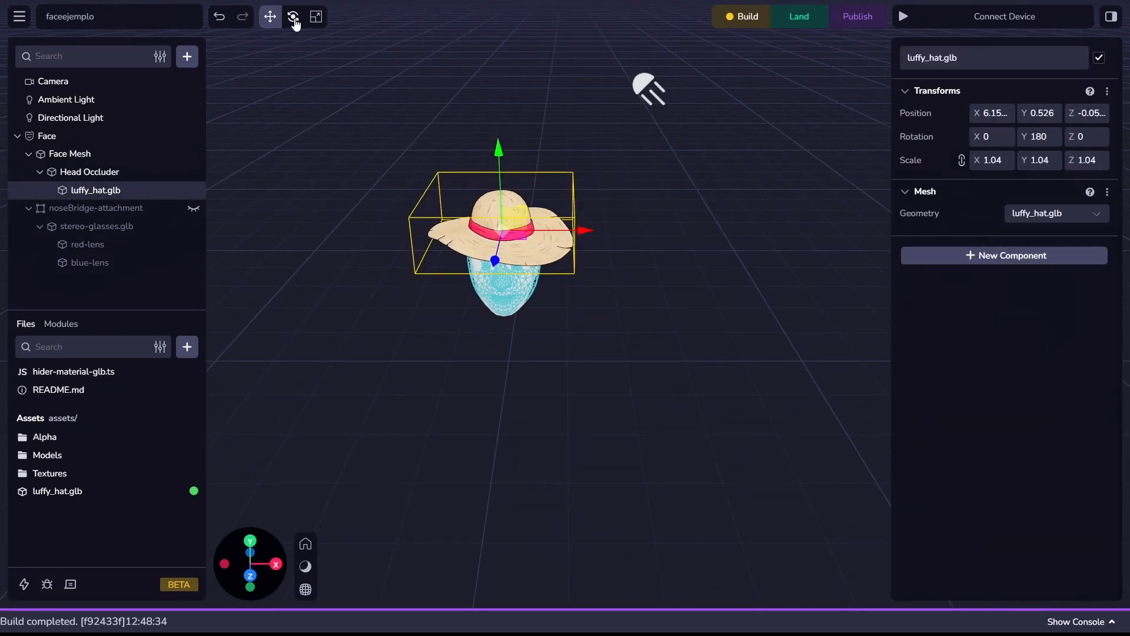
left_click(293, 19)
left_click_drag(650, 327, 555, 342)
scroll(578, 271, "up", 5)
scroll(340, 392, "up", 3)
scroll(338, 222, "up", 4)
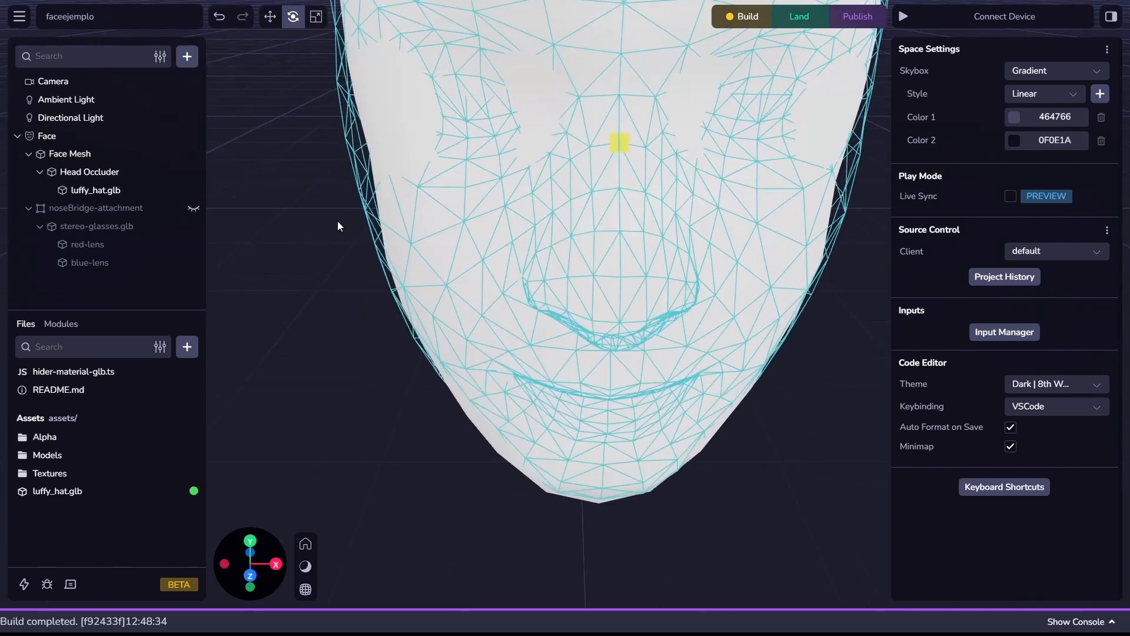
scroll(500, 211, "down", 6)
left_click(478, 137)
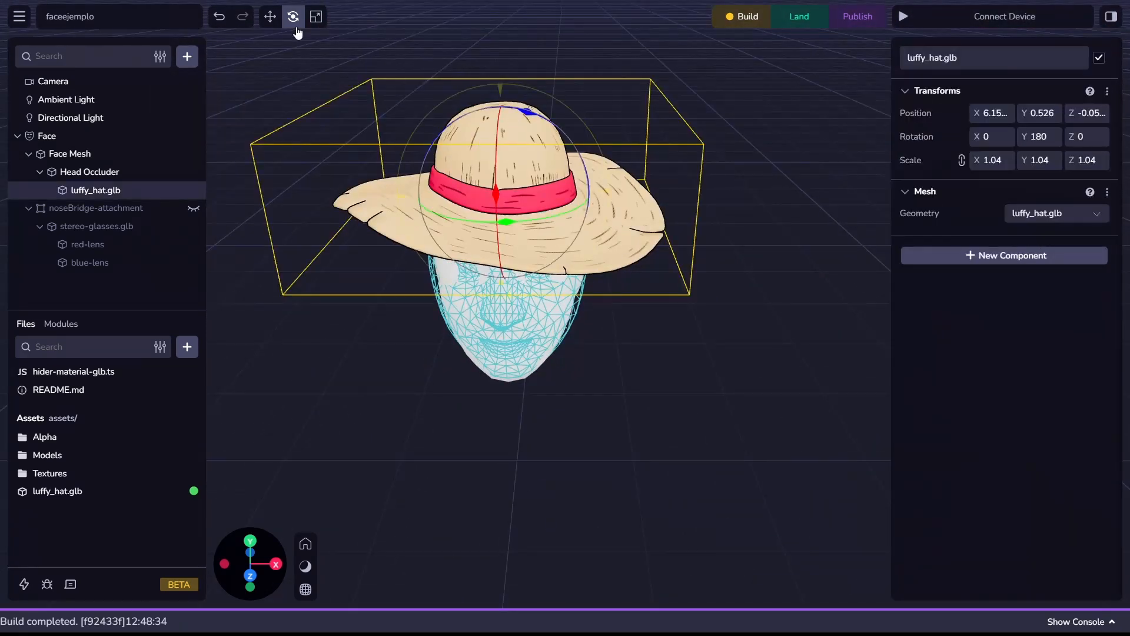
Step: Lower the hat to about Y 0.436 and scale it uniformly to 1.2
left_click(270, 16)
mouse_move(502, 115)
left_mouse_down()
mouse_move(506, 136)
mouse_move(501, 126)
left_mouse_up()
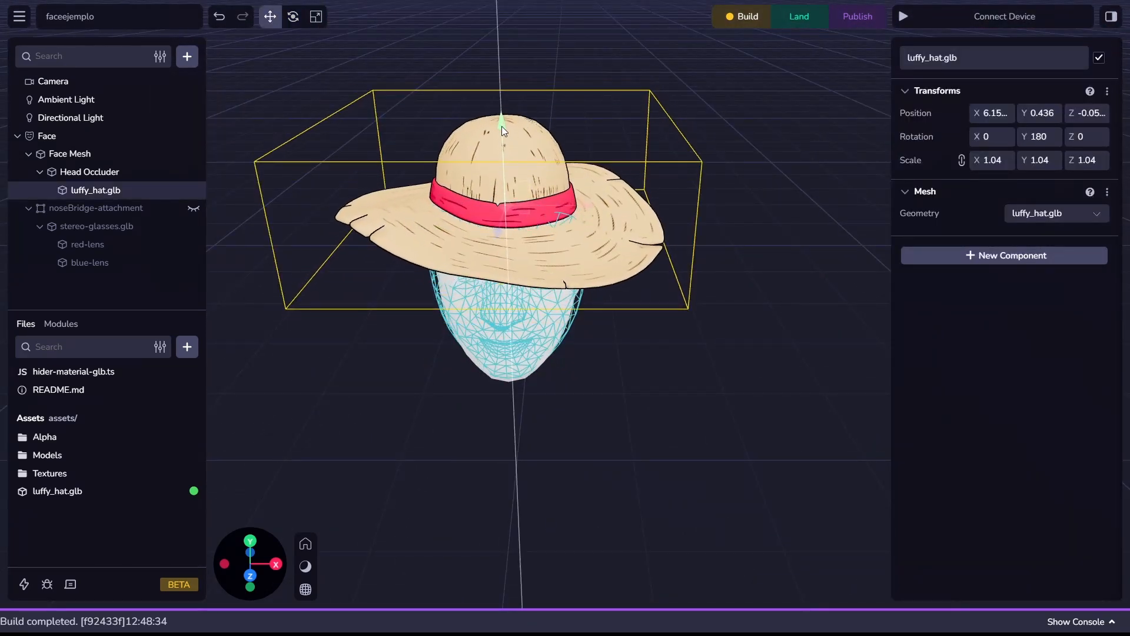
left_click(992, 160)
type("1.2")
left_click(783, 177)
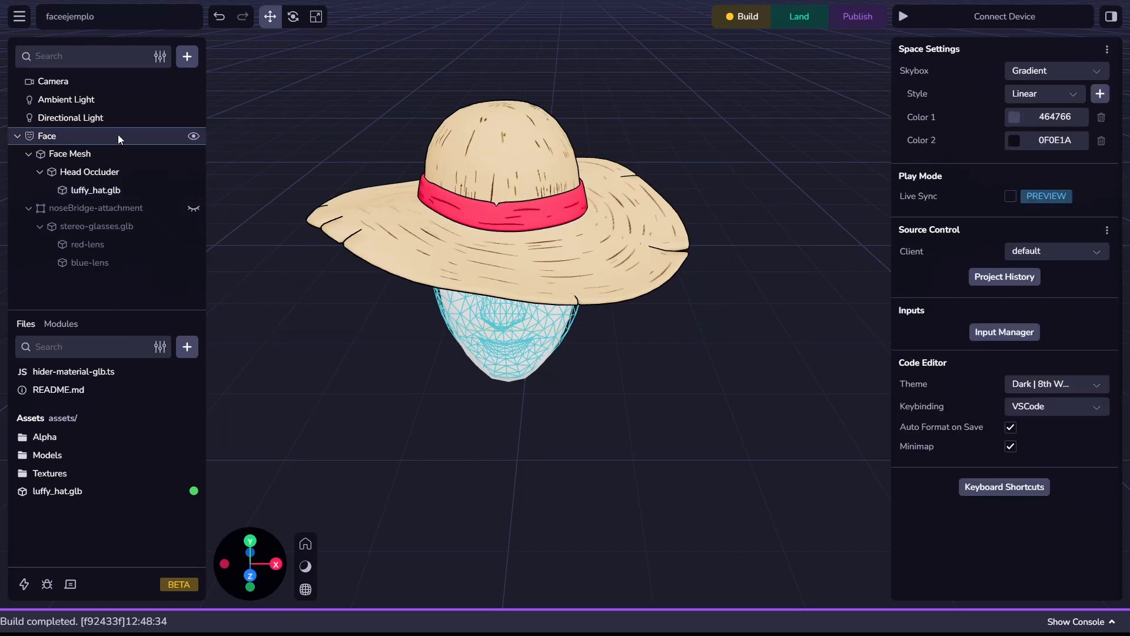
Step: Lower the hat further to about Y 0.325 and nudge it sideways to about X -0.01
double_click(119, 138)
scroll(729, 337, "down", 3)
mouse_move(564, 204)
left_mouse_down()
mouse_move(560, 248)
mouse_move(560, 221)
left_mouse_up()
left_click(98, 192)
scroll(666, 436, "up", 5)
left_click_drag(499, 373, 496, 317)
left_click_drag(507, 135, 512, 135)
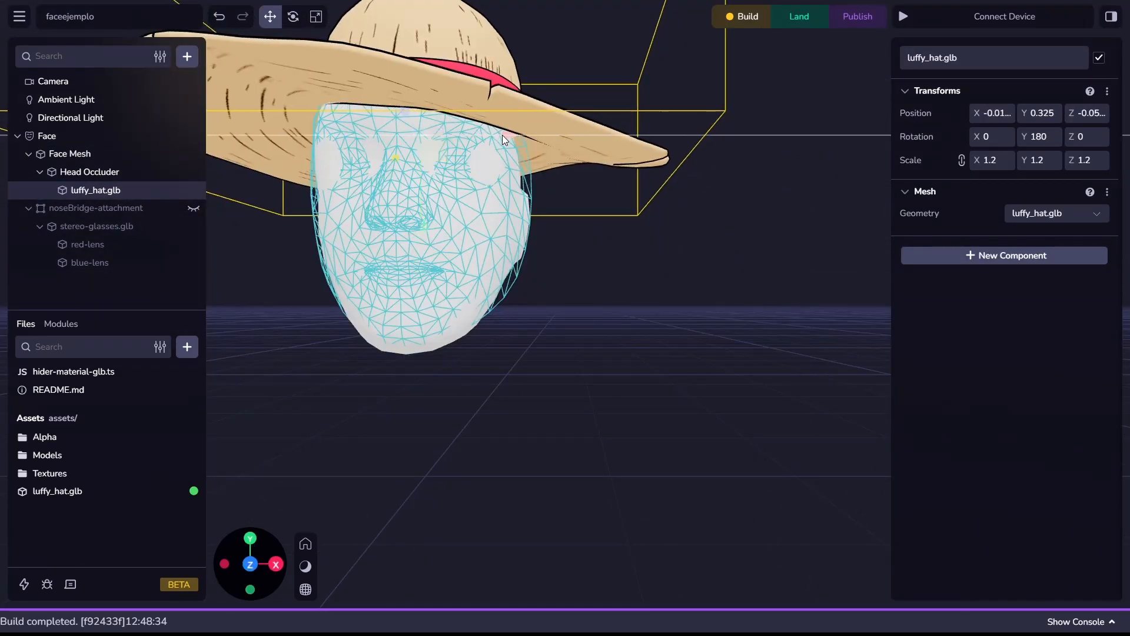
Step: Align the hat with the head from side and front views, moving it to about Z 0.00 and X 0.02
left_click(225, 565)
left_click(250, 589)
left_click(252, 540)
left_click(274, 566)
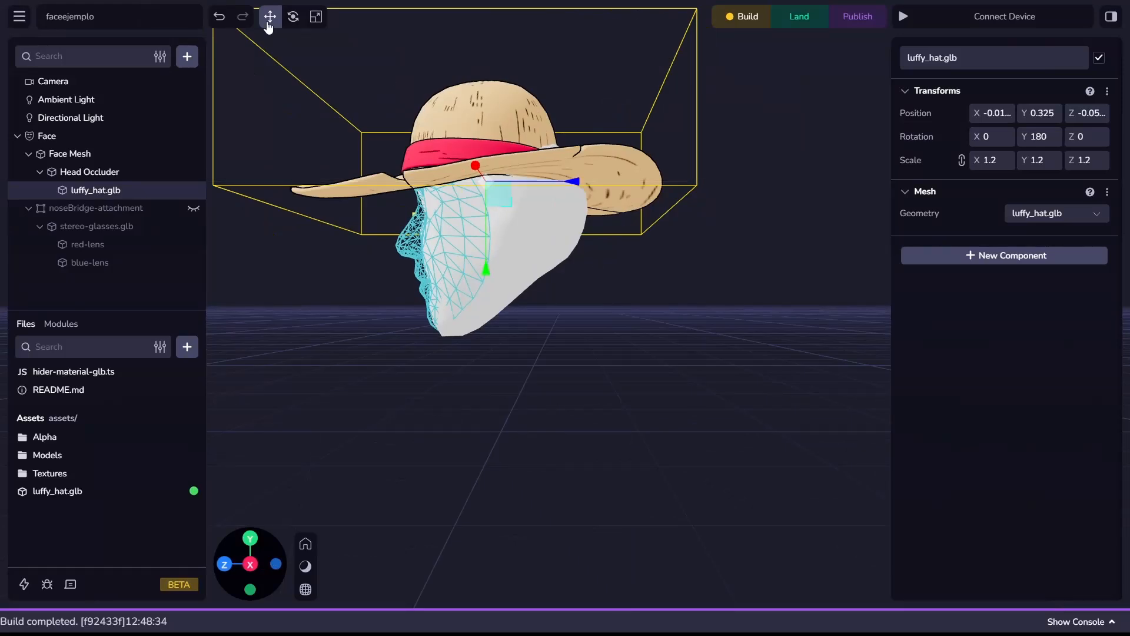
left_click_drag(572, 181, 589, 182)
left_click(226, 566)
right_click_drag(483, 450, 636, 550)
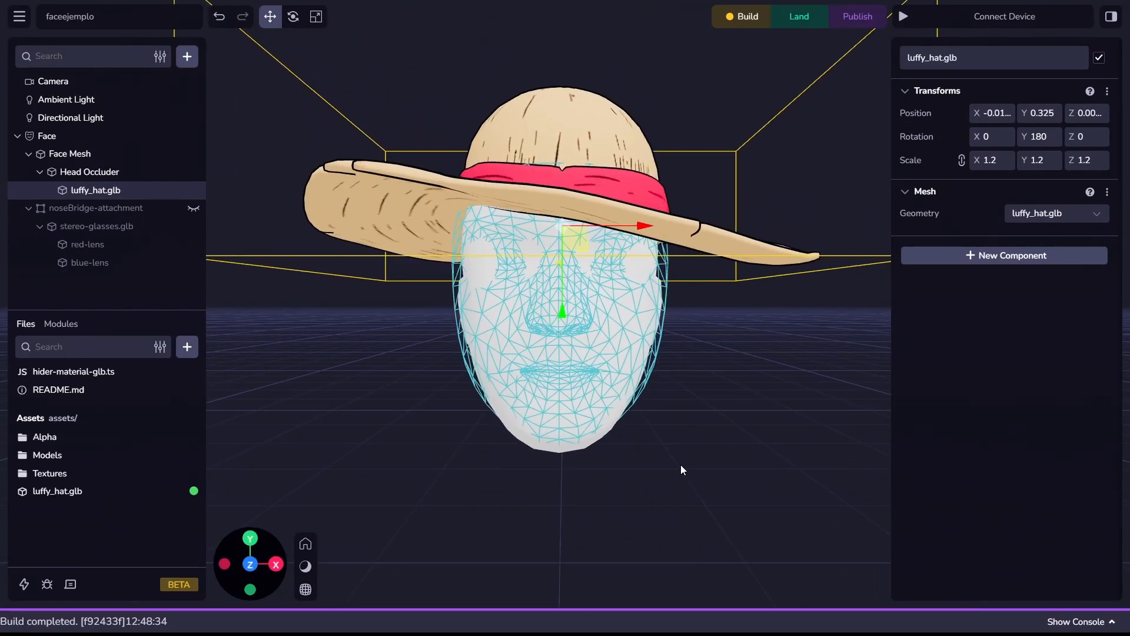
left_click_drag(643, 226, 634, 225)
Step: Scale the hat uniformly to 1.35 and move it in depth to about Z 0.07 so it clears the head
right_click_drag(459, 448, 405, 470)
left_click(275, 565)
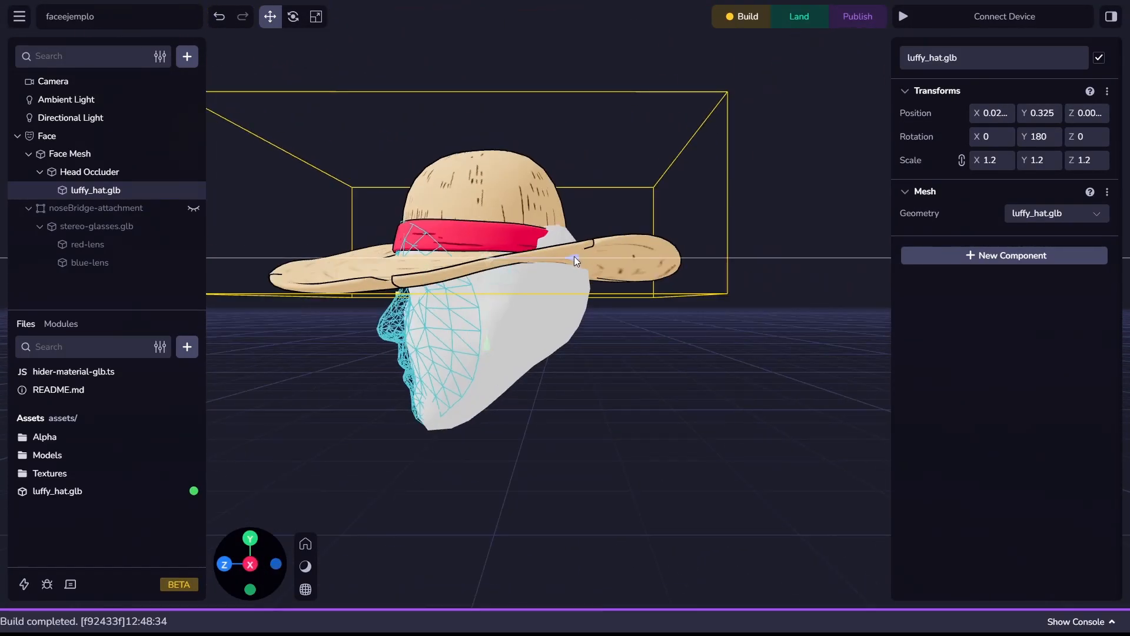
left_click(999, 160)
key("BackSpace")
type("3")
left_click_drag(568, 257, 586, 259)
left_click(1001, 160)
type("5")
Step: Recentre the hat sideways on the head at about X 0.00
left_click(224, 564)
left_click_drag(539, 566, 459, 441)
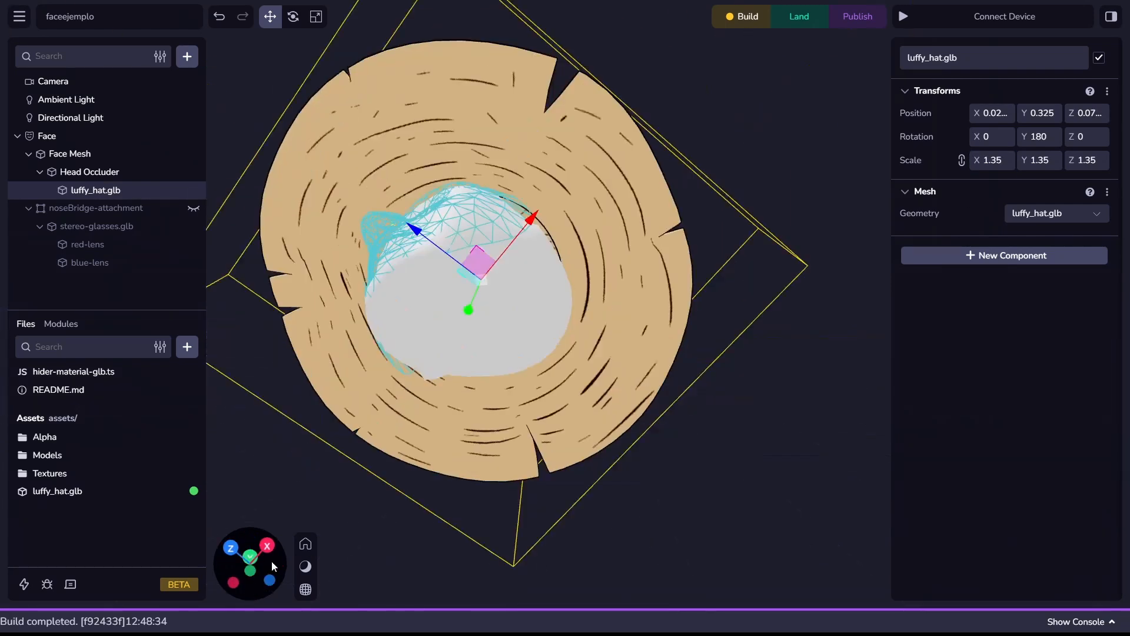
left_click(251, 555)
left_click(233, 581)
left_click_drag(578, 248, 568, 248)
scroll(670, 376, "down", 5)
right_click_drag(671, 376, 729, 392)
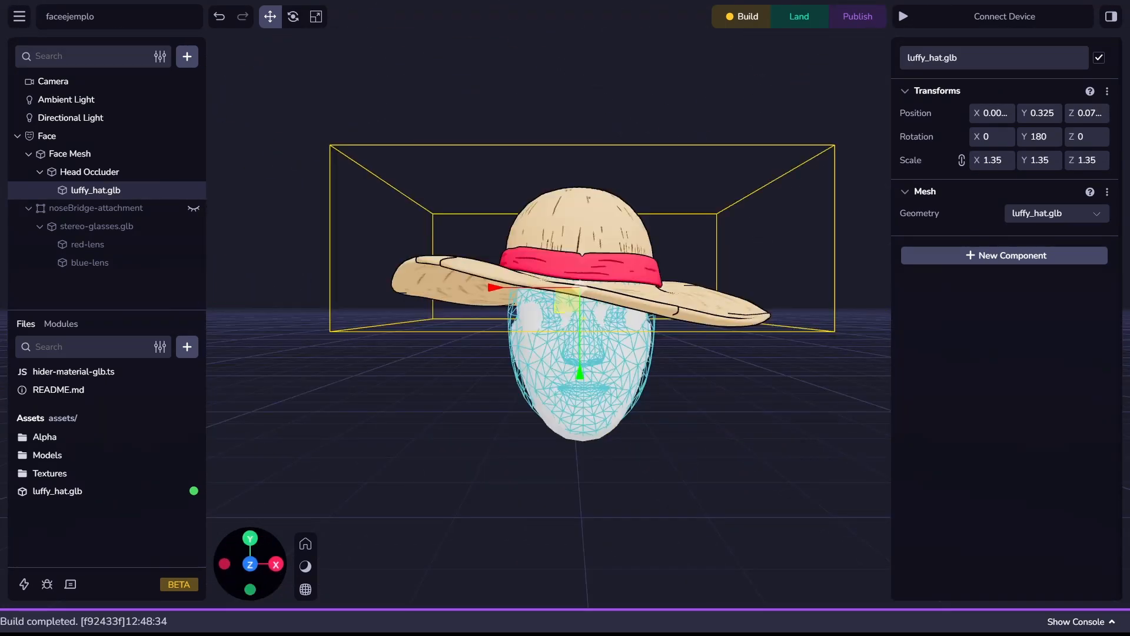
Step: Build the project and display the QR code for testing it on a connected device
left_click(738, 21)
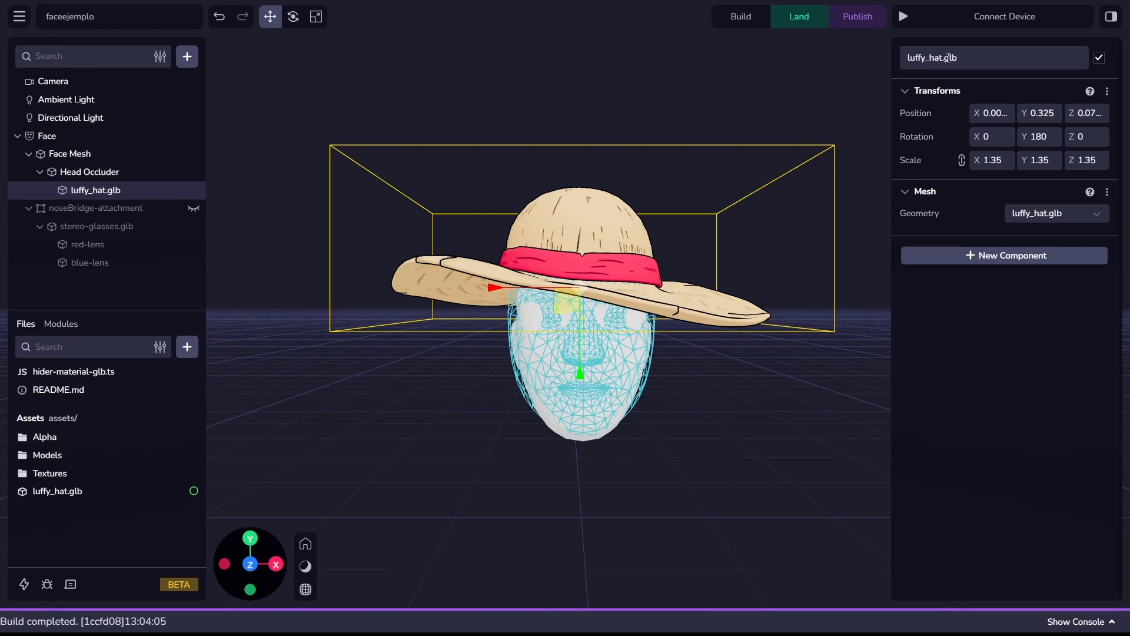
left_click(1022, 17)
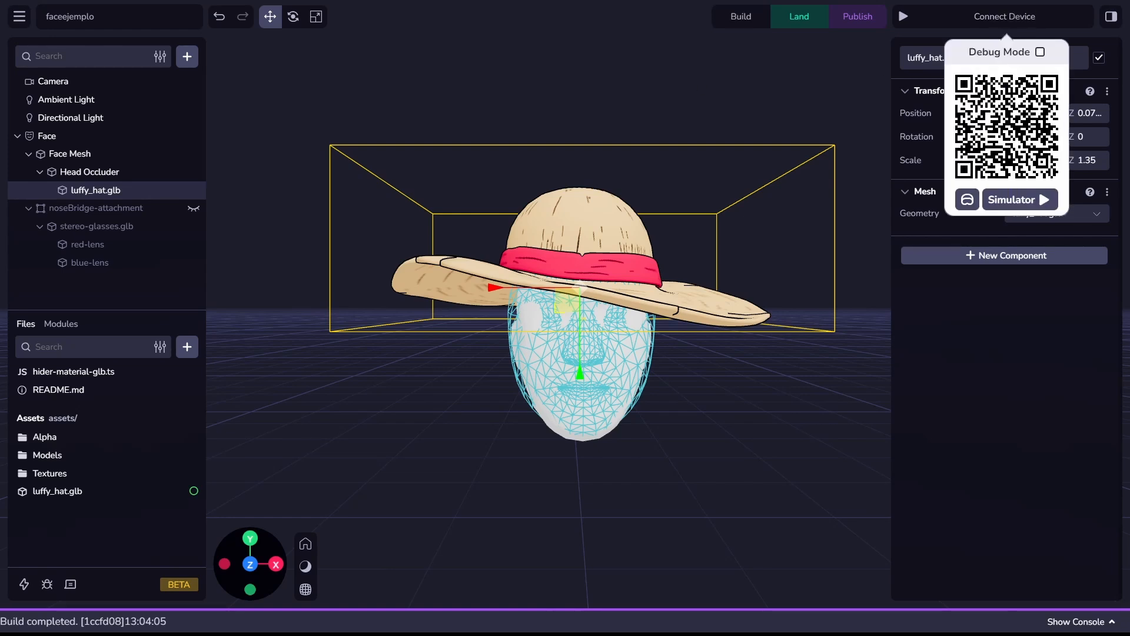